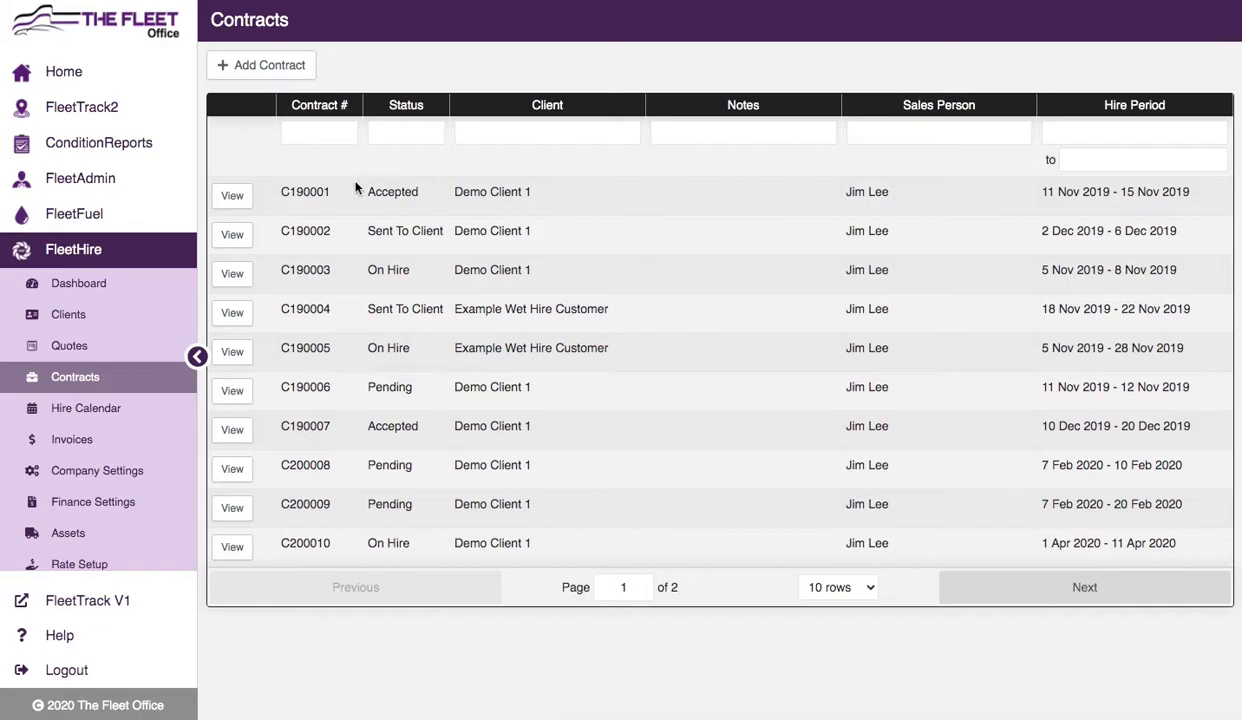
- Start a new contract, enter its PO number and assign it to Ross Division
left_click(290, 67)
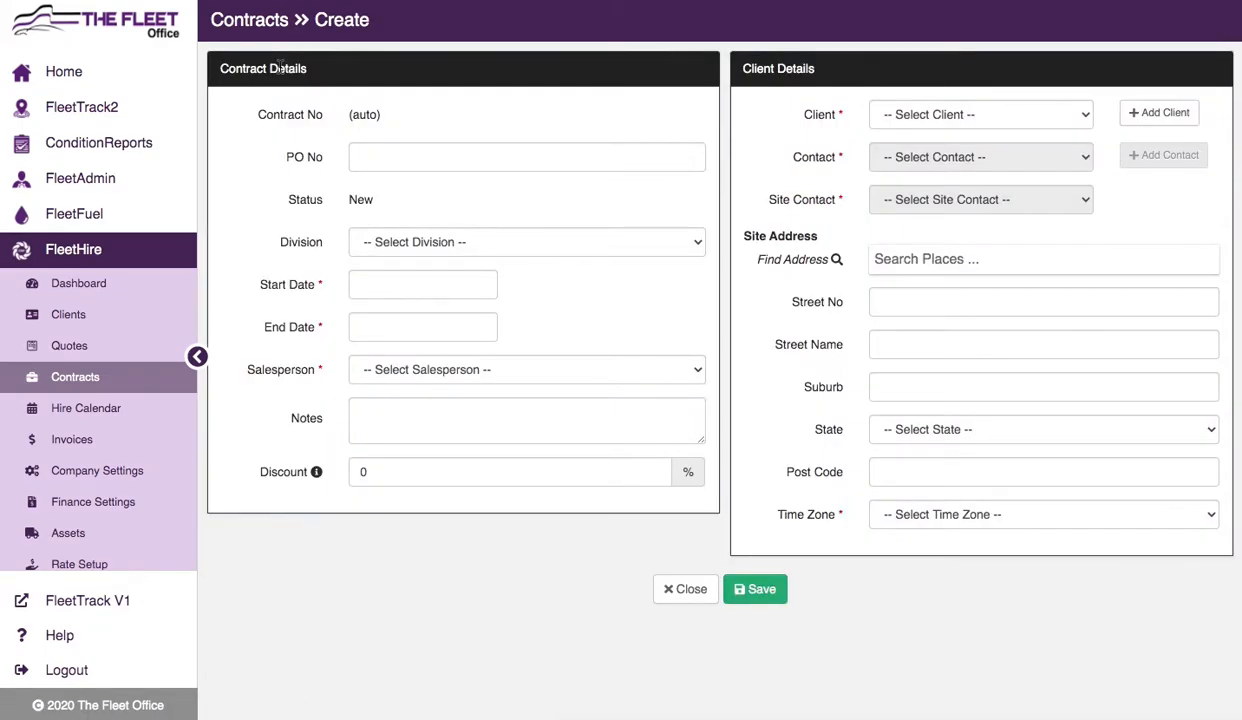
left_click(409, 158)
type("765432")
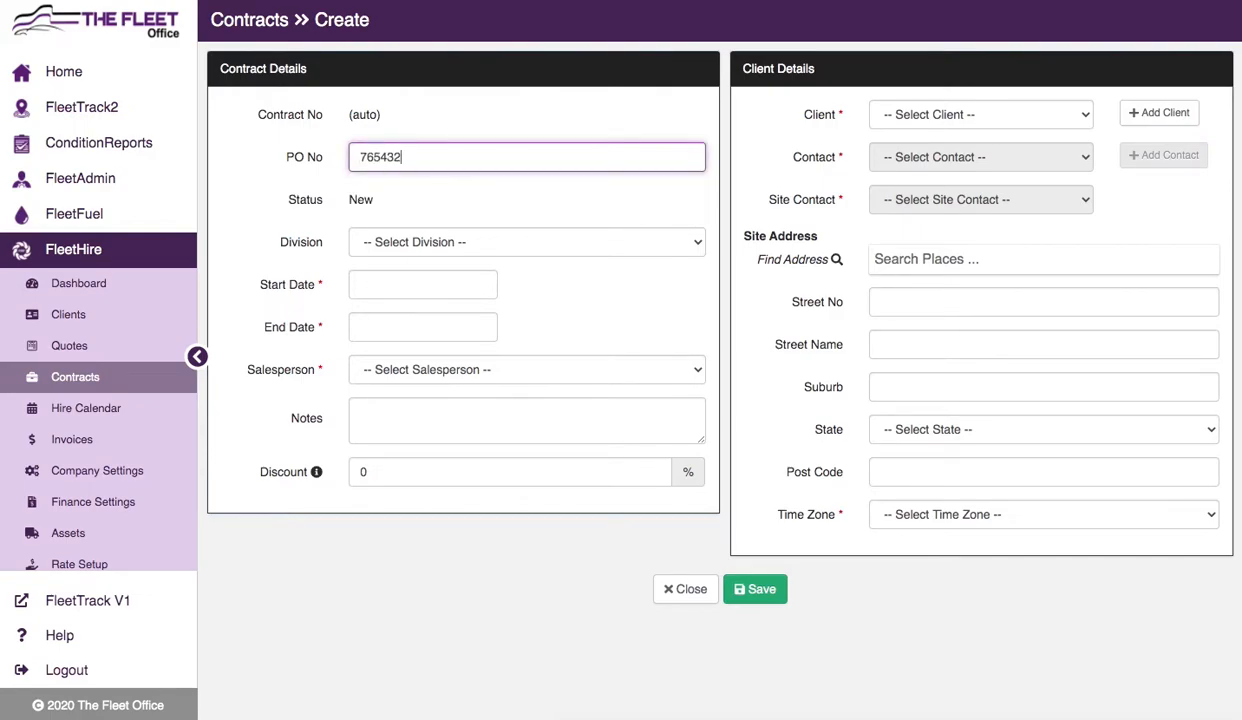
left_click(446, 195)
left_click(452, 242)
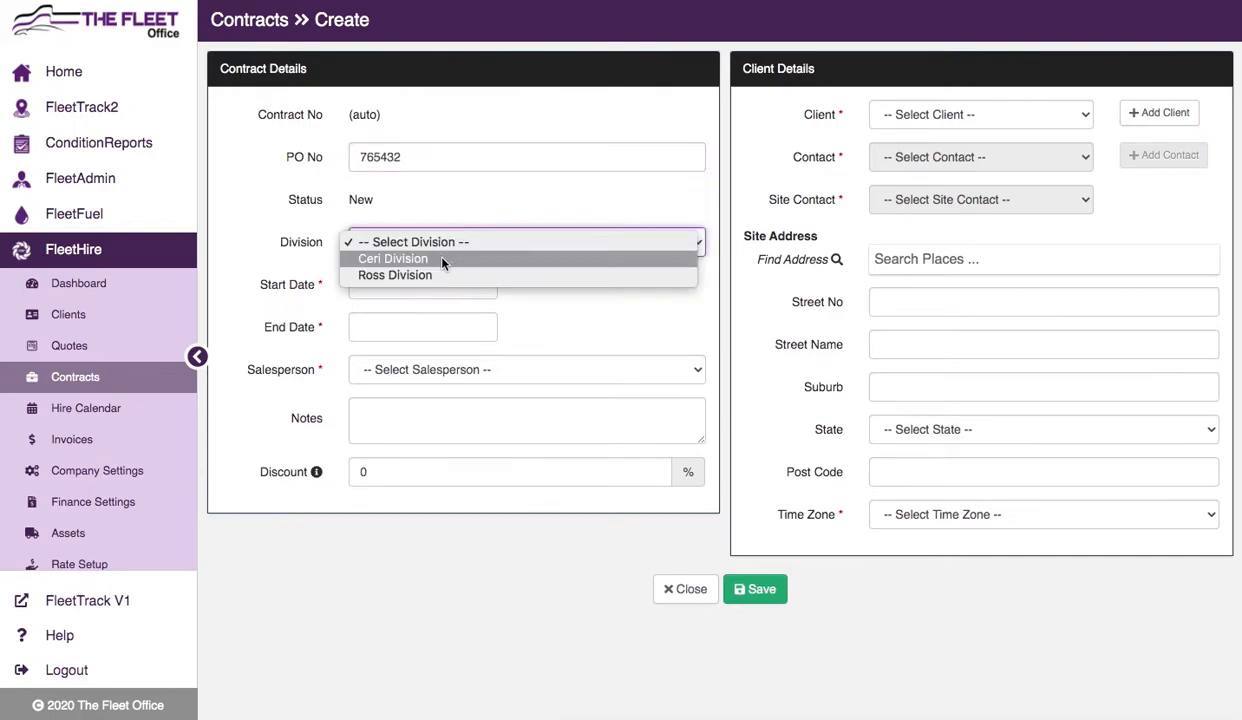
left_click(445, 276)
- Set the contract's start date to 01/07/2020 and its end date to 31/07/2020
left_click(429, 288)
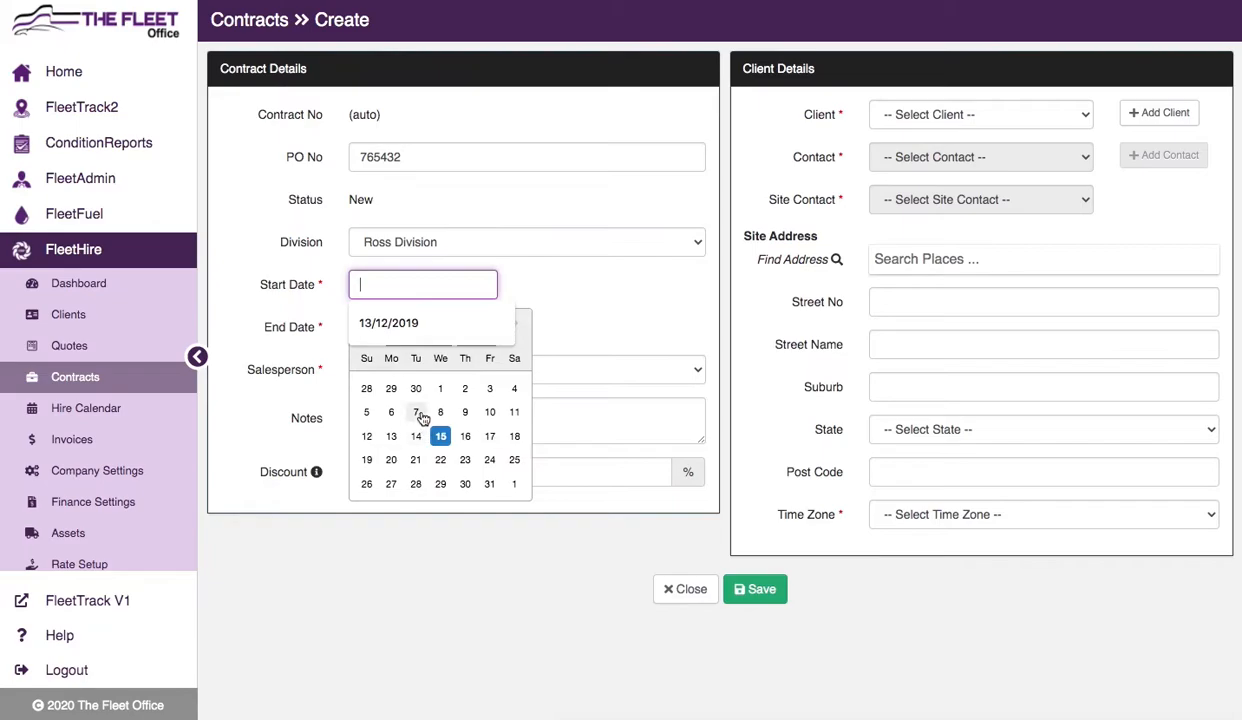
left_click(440, 389)
left_click(405, 330)
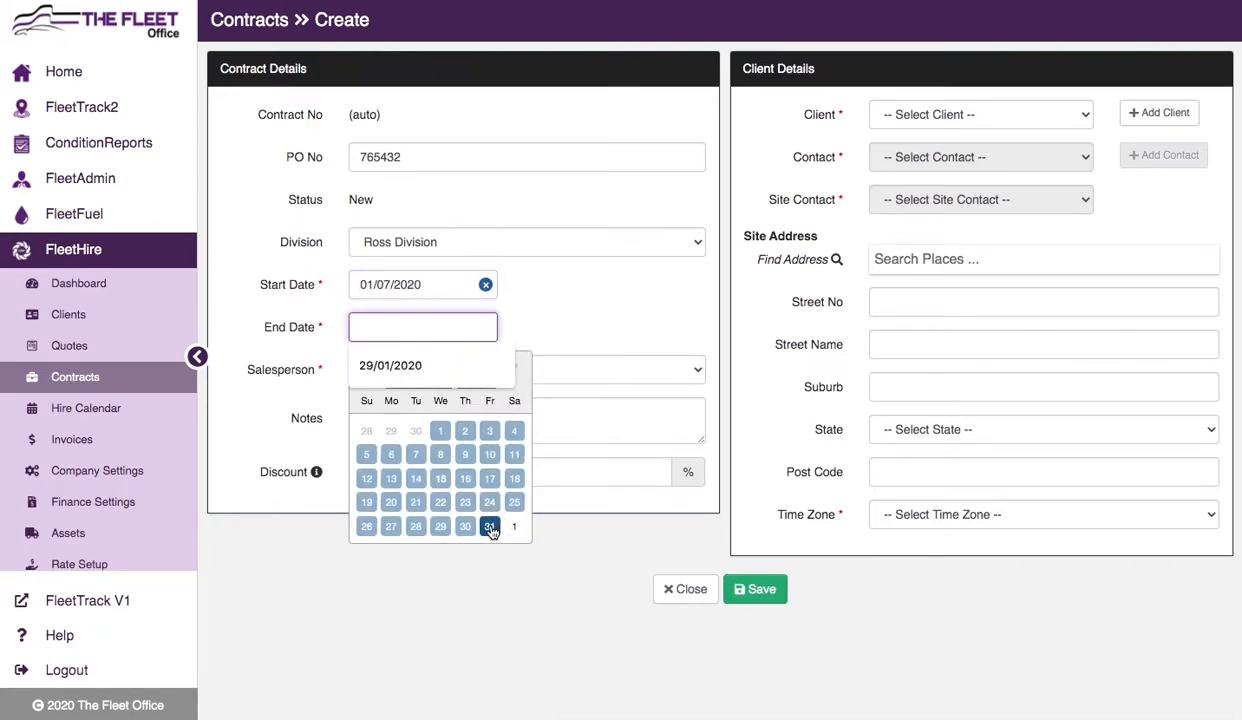
left_click(489, 526)
- Choose the contract's salesperson and set the discount to 4%
left_click(486, 374)
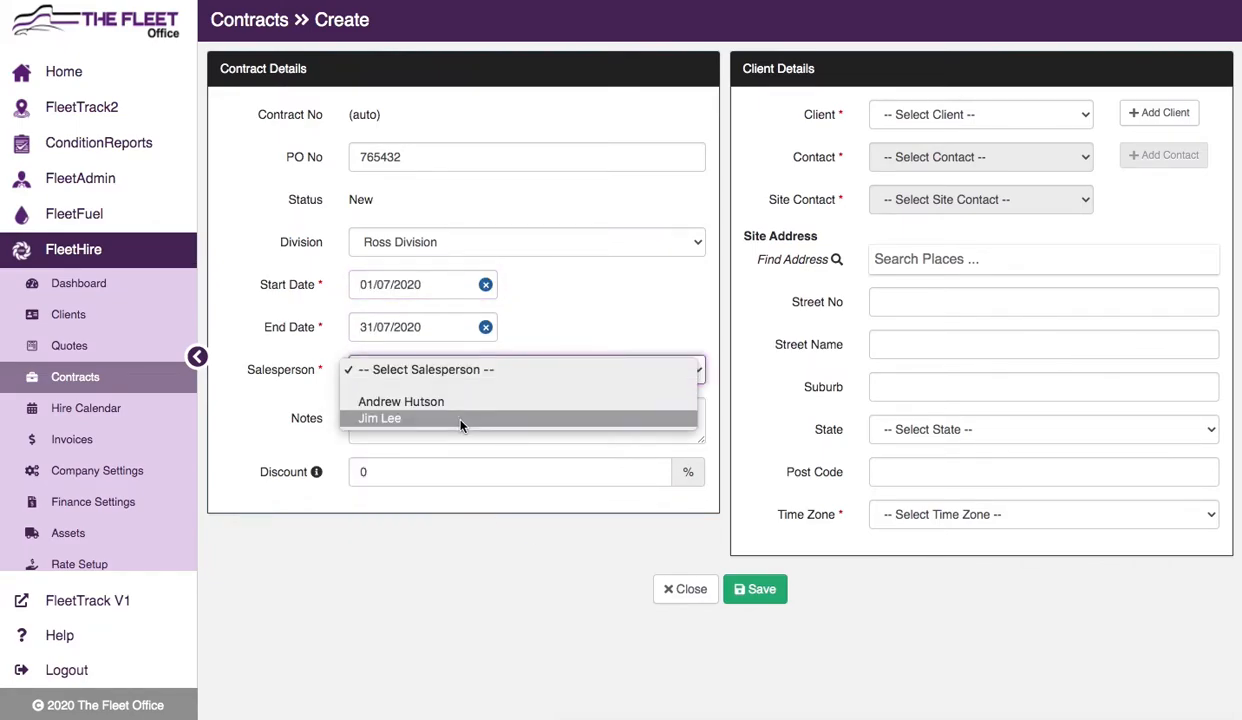
left_click(462, 419)
left_click(408, 468)
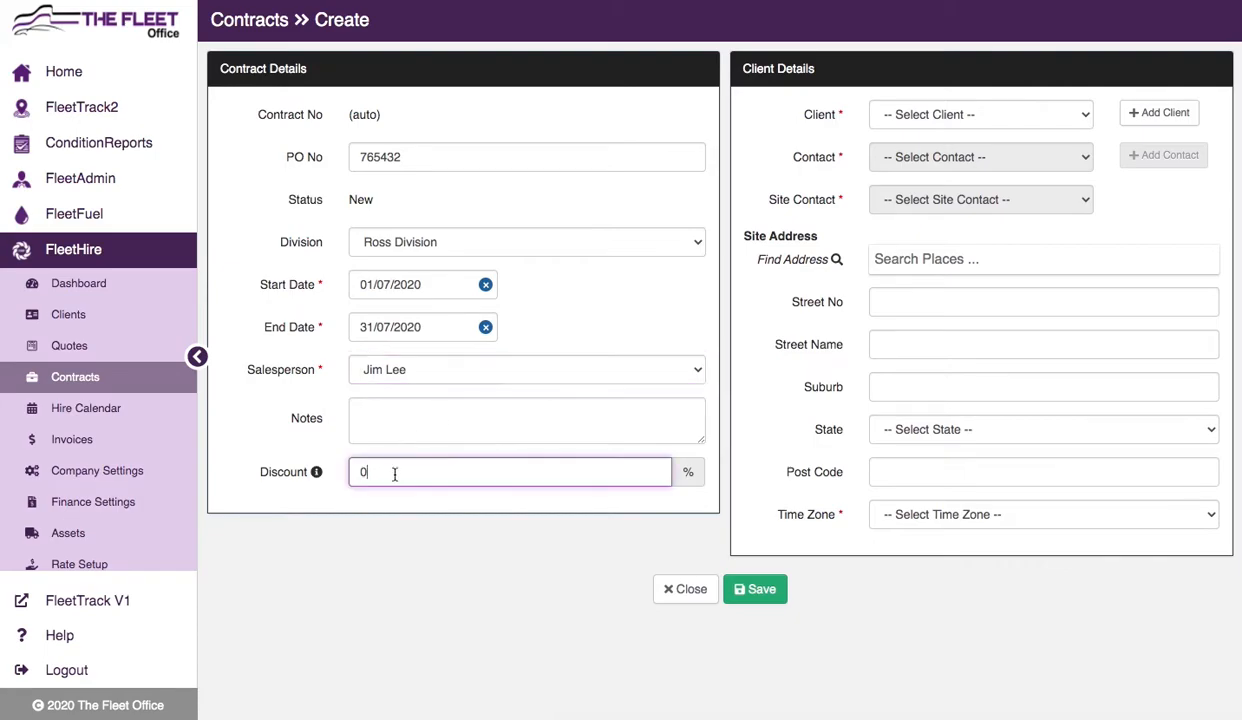
key("BackSpace")
left_click(267, 432)
- Select Demo Client 1 as the contract's client and choose the client's contact person as both contact and site contact
left_click(928, 123)
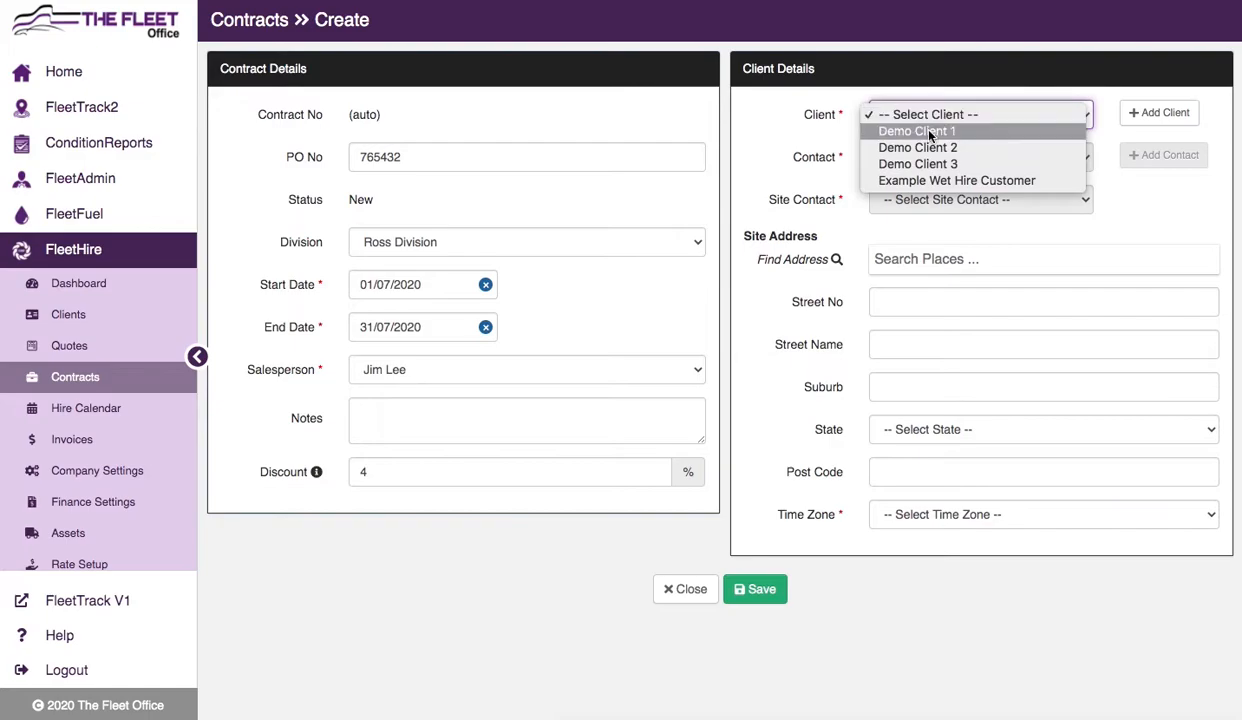
left_click(940, 131)
left_click(968, 160)
left_click(965, 172)
left_click(965, 200)
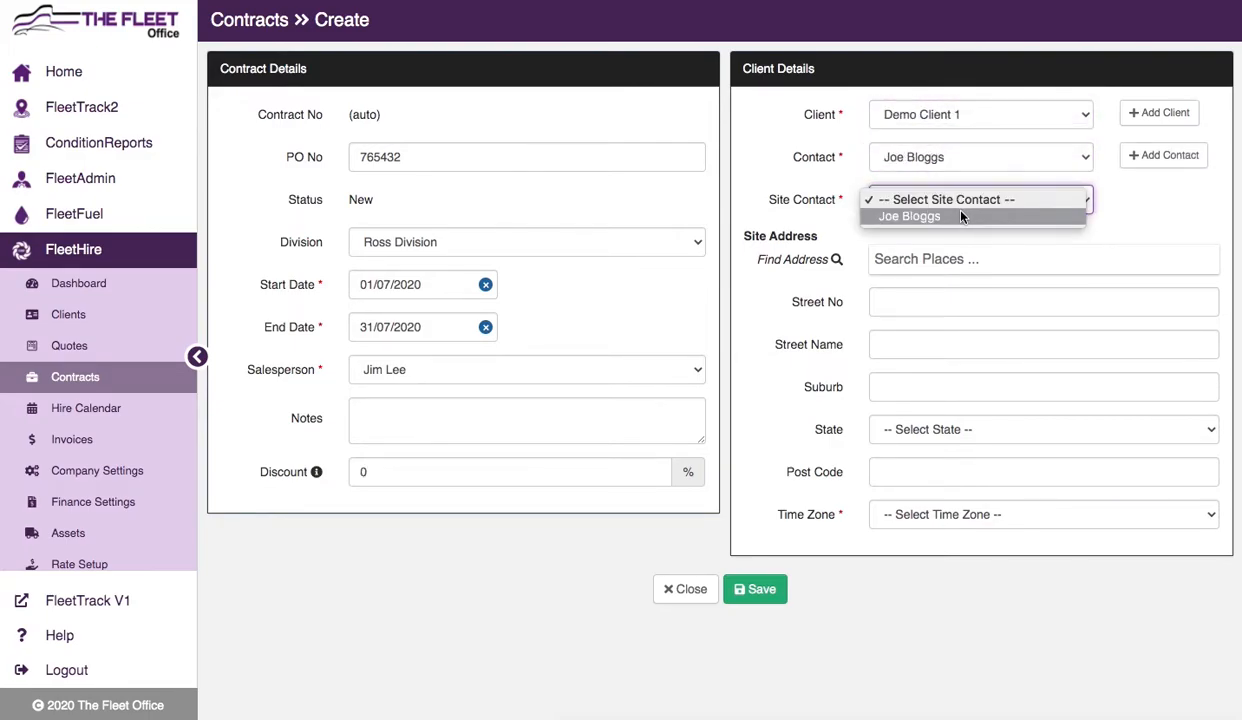
left_click(962, 215)
- Set the site time zone to Australia/Brisbane and save the new contract
left_click(1017, 513)
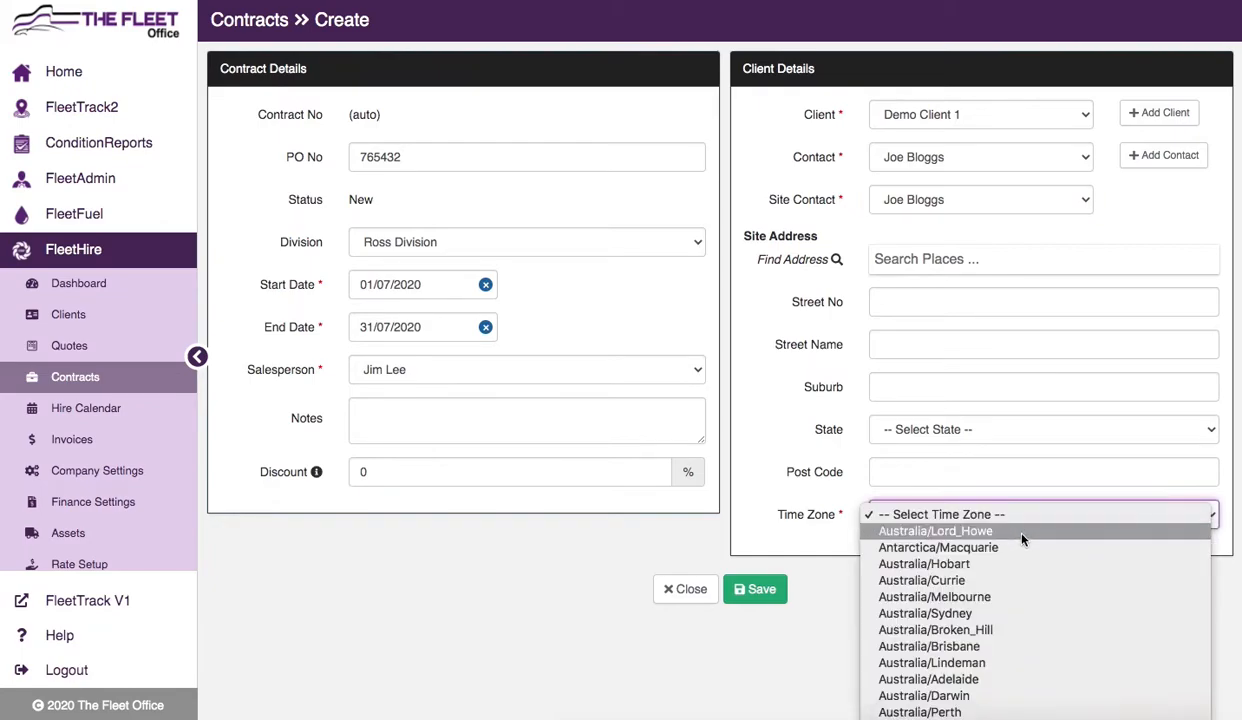
left_click(1000, 645)
left_click(1005, 633)
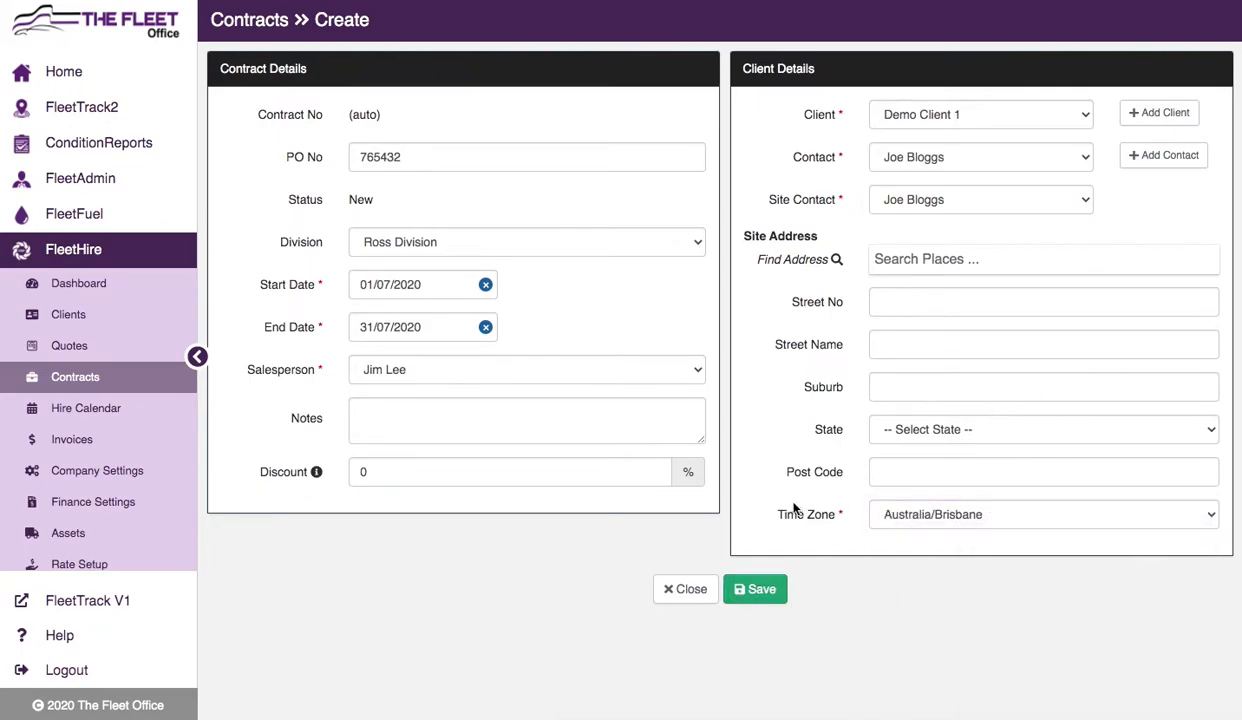
left_click(755, 589)
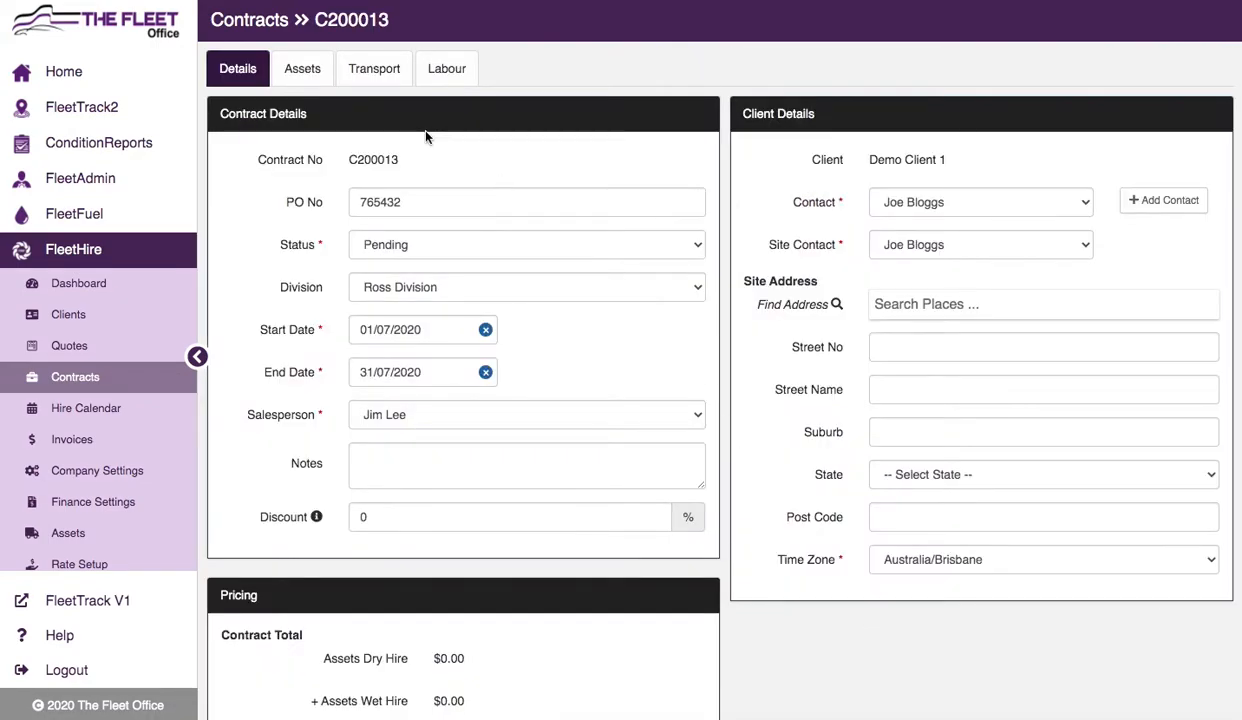
- Add an asset entry to the contract with type Excavator and asset EX001 - Caterpillar 322 - ABC123
left_click(306, 70)
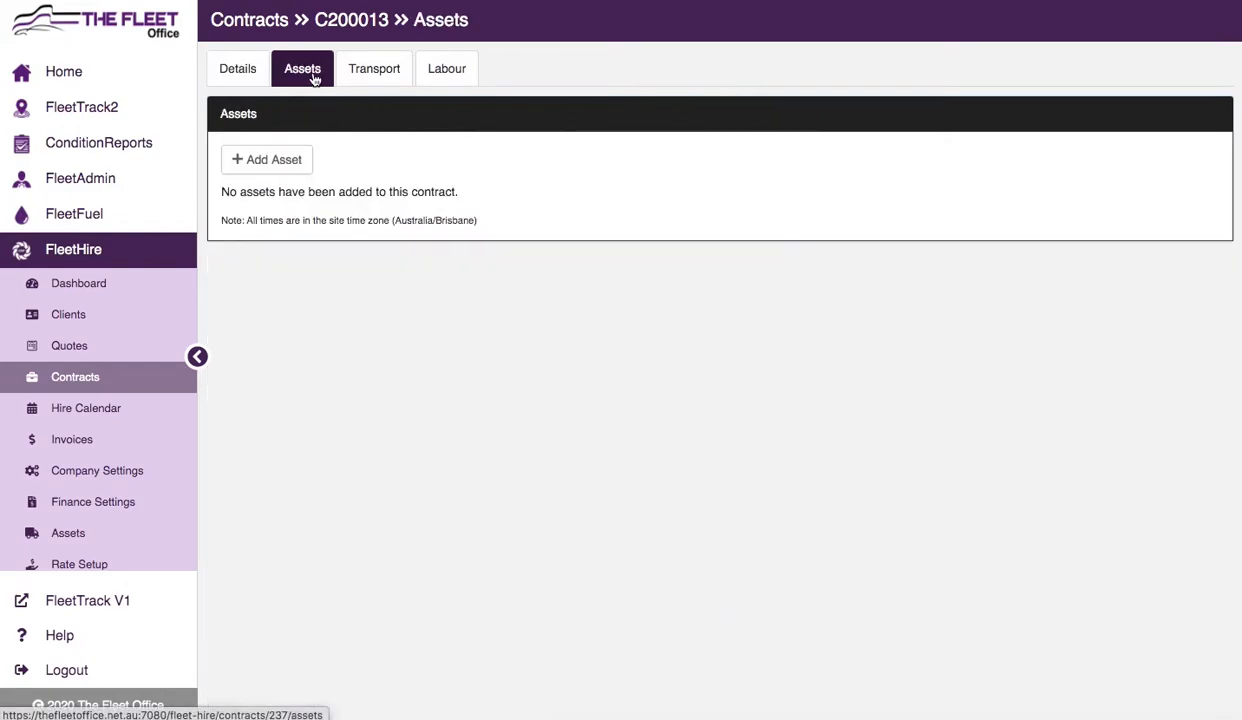
left_click(300, 158)
left_click(405, 183)
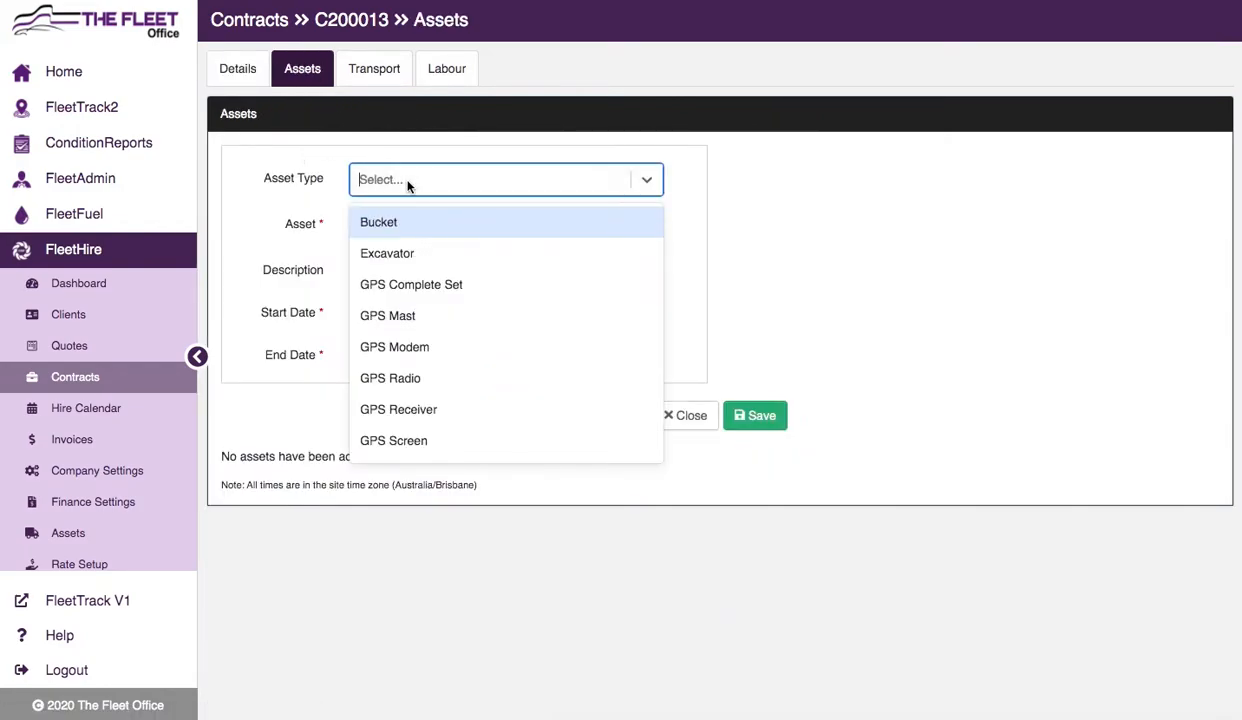
left_click(410, 261)
left_click(392, 224)
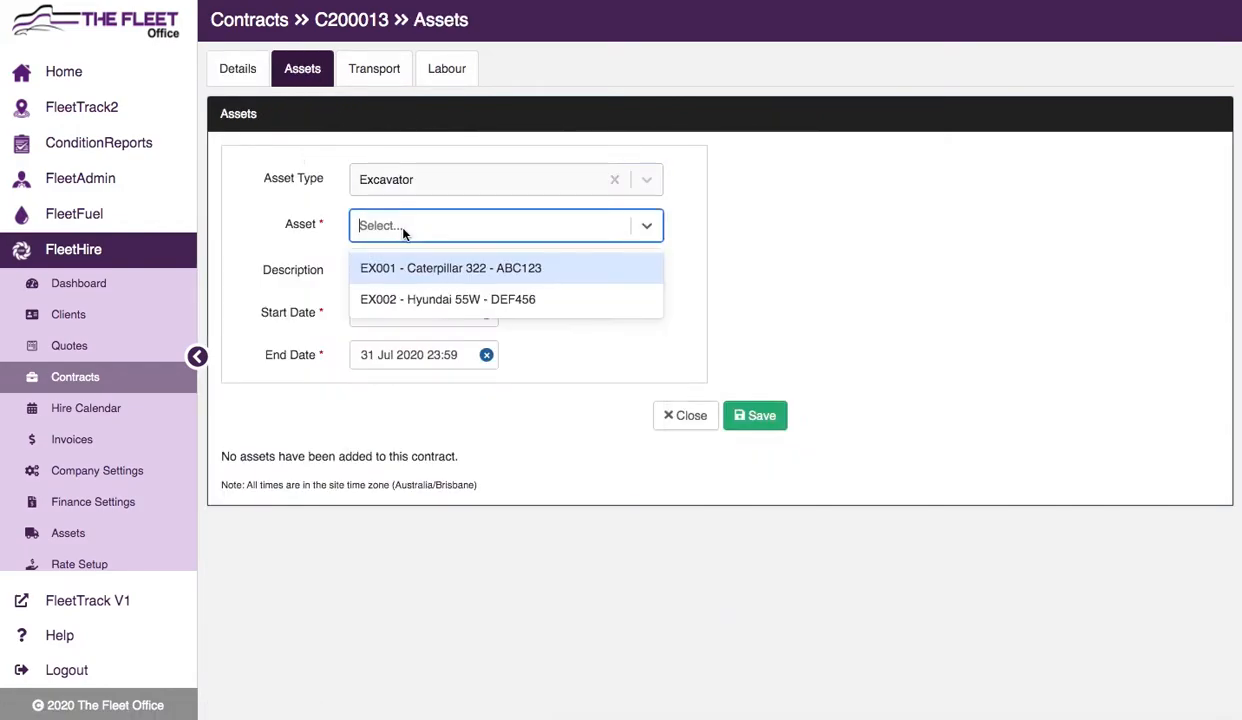
left_click(431, 269)
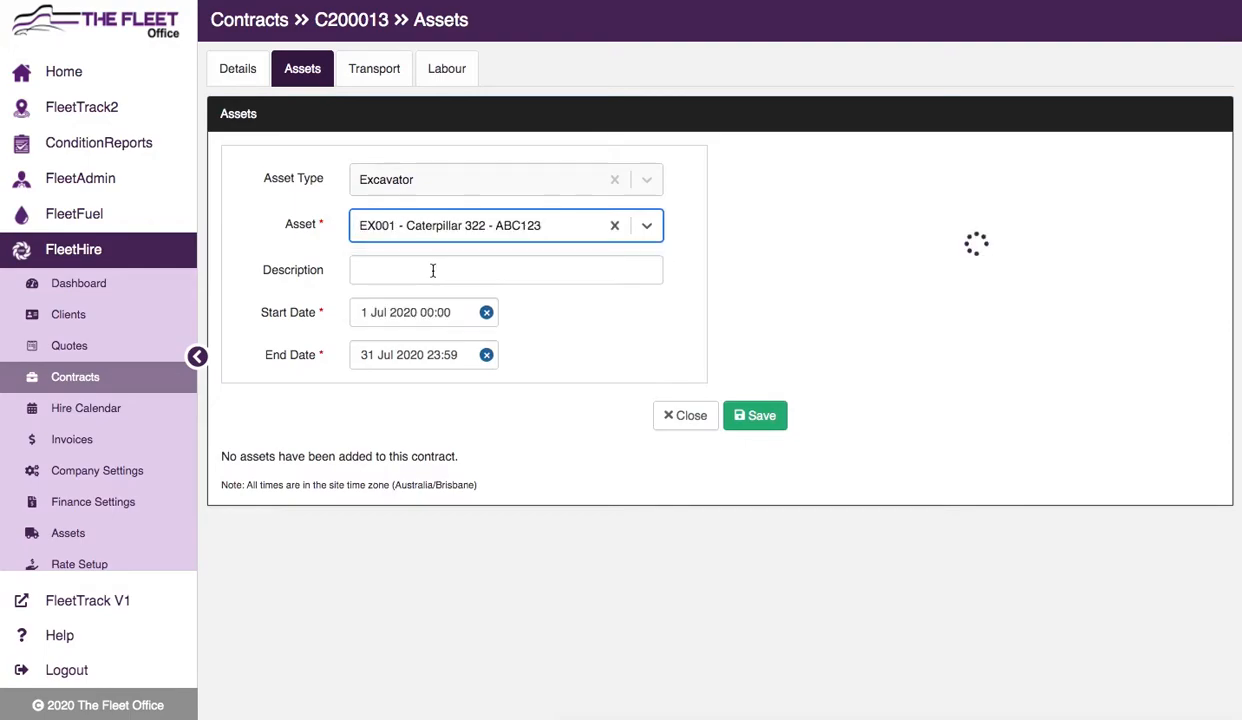
- Enter "test" as the excavator's description
left_click(531, 274)
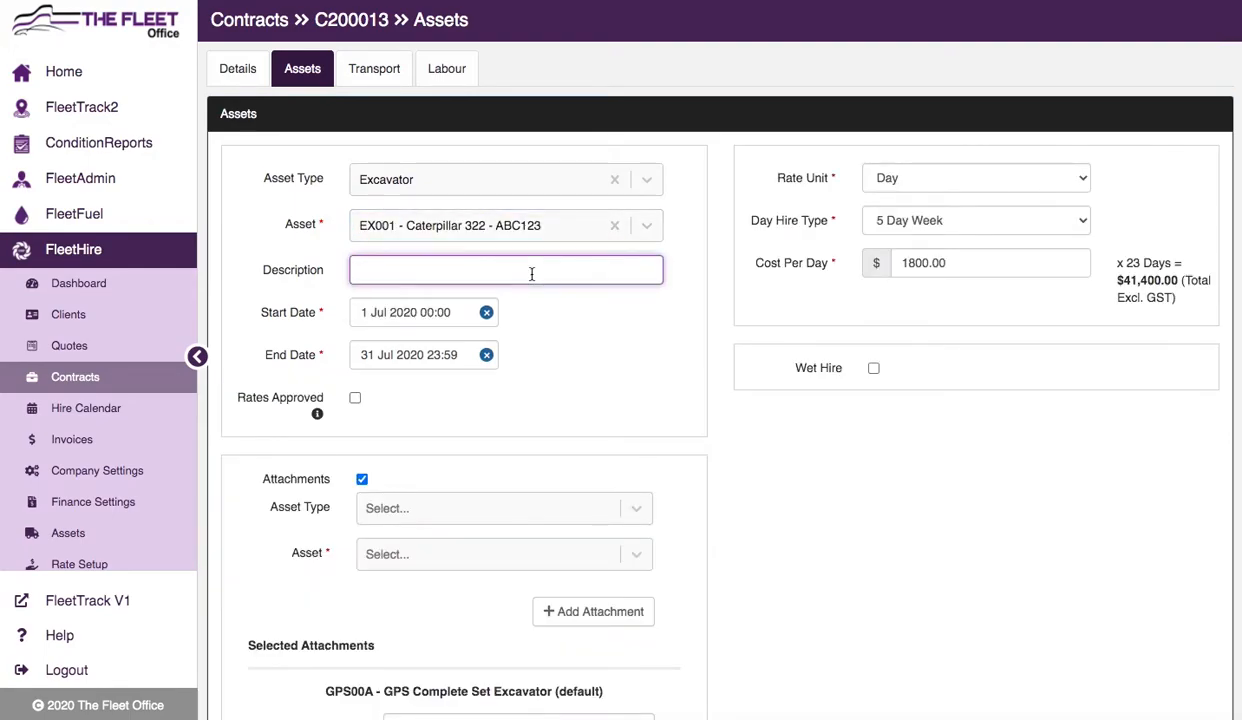
type("test")
left_click(608, 340)
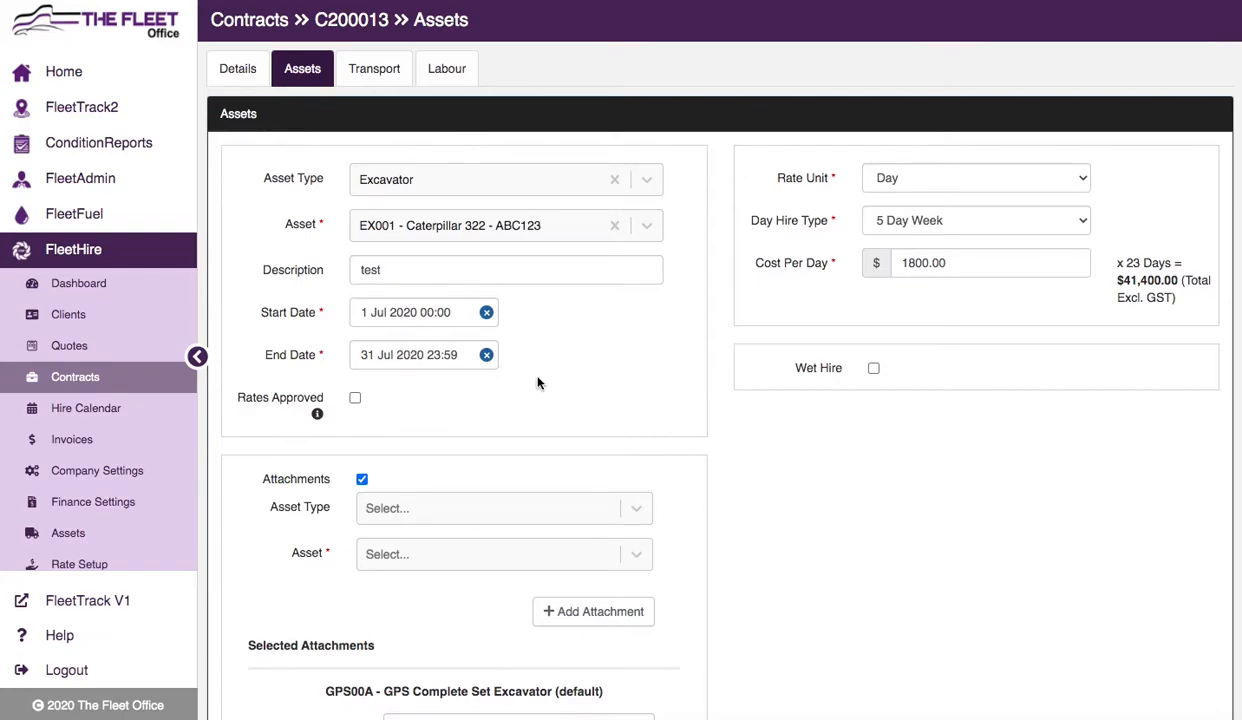
- Review the excavator's rate unit options, hire cost, and the default attachments with their unit costs
left_click(954, 187)
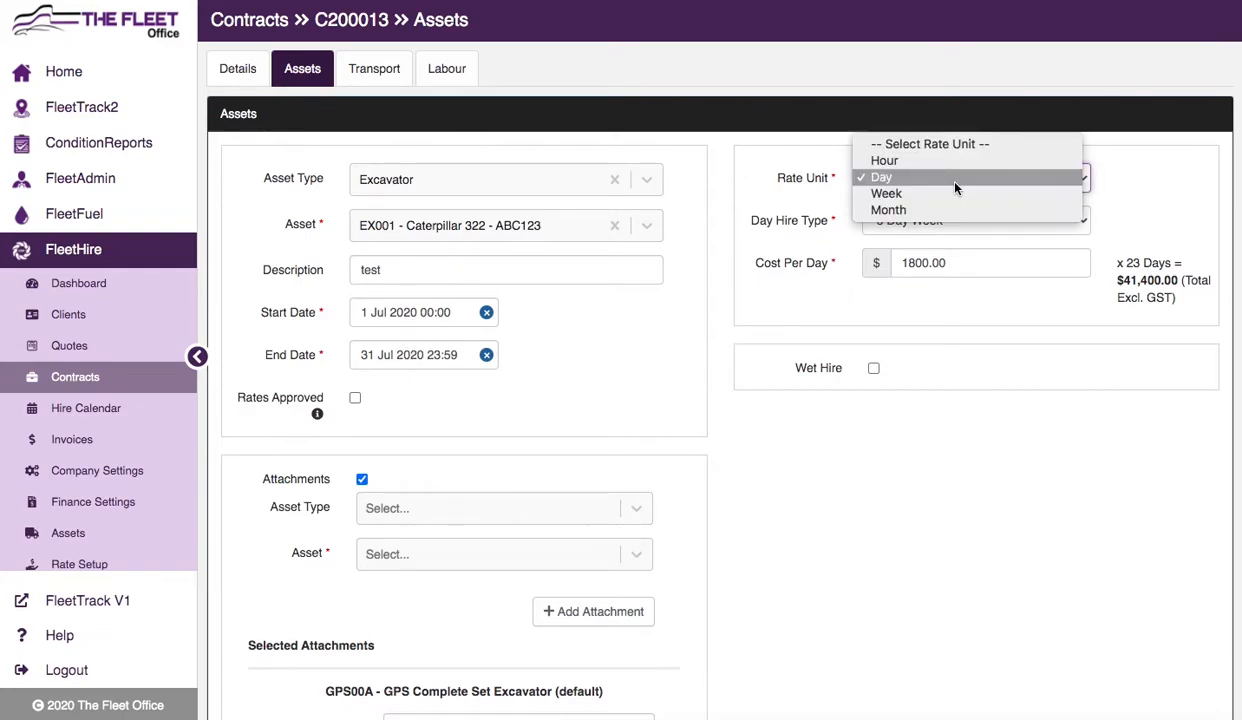
left_click(954, 187)
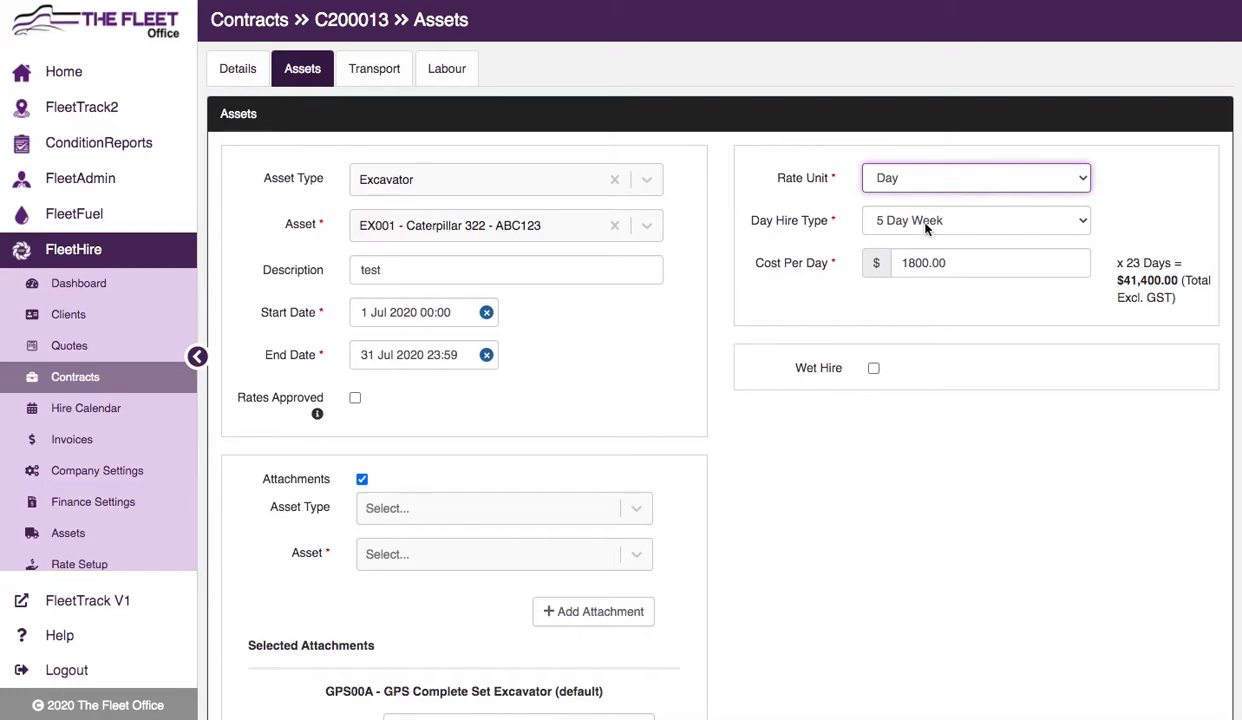
left_click(1013, 312)
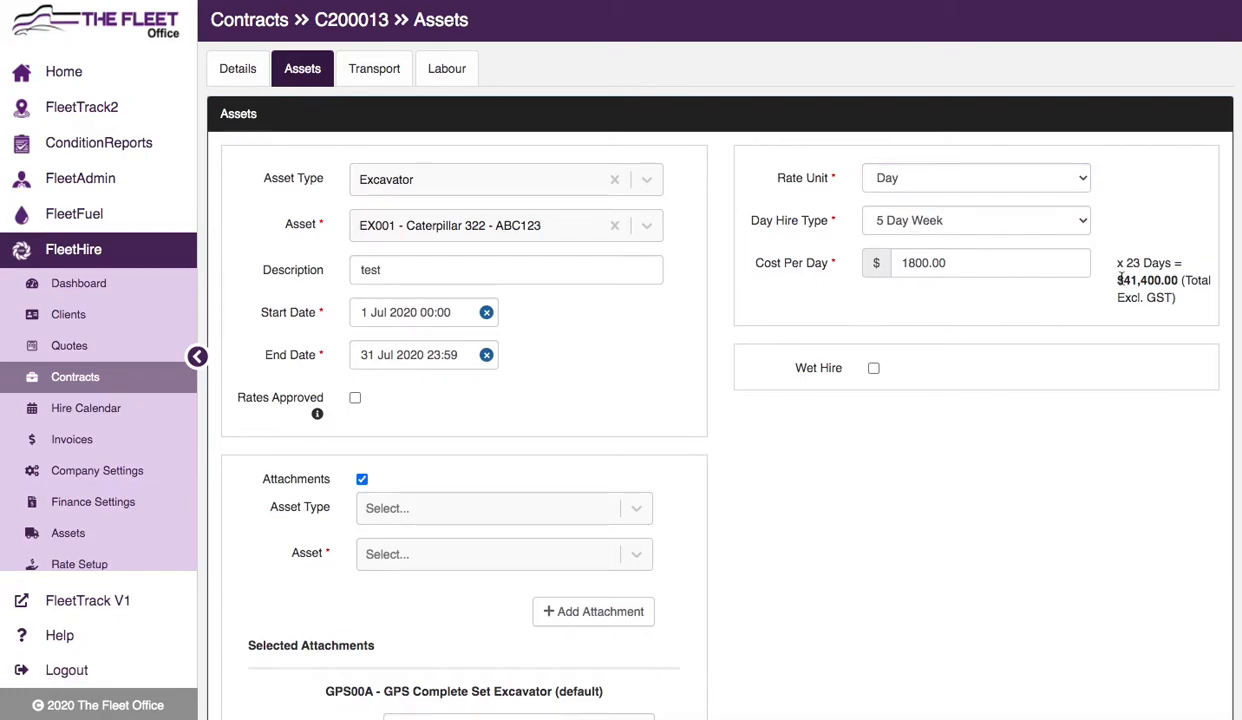
scroll(636, 368, "down", 3)
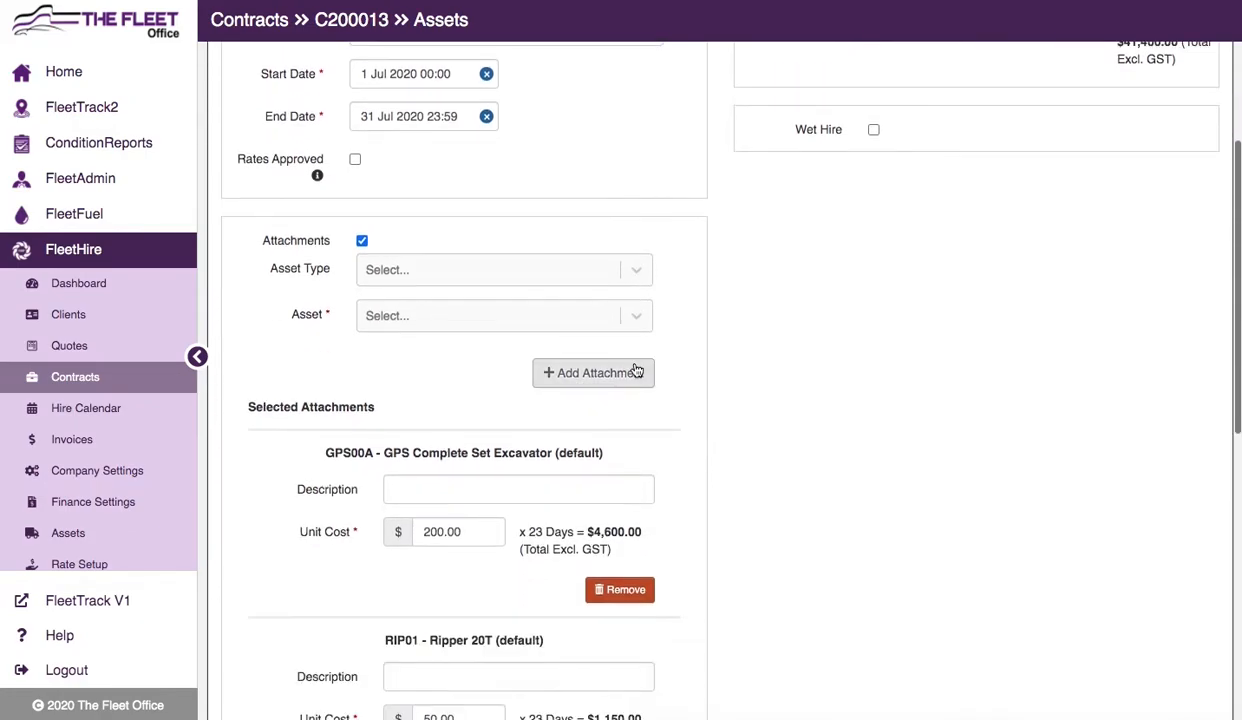
scroll(385, 282, "down", 1)
scroll(378, 289, "down", 8)
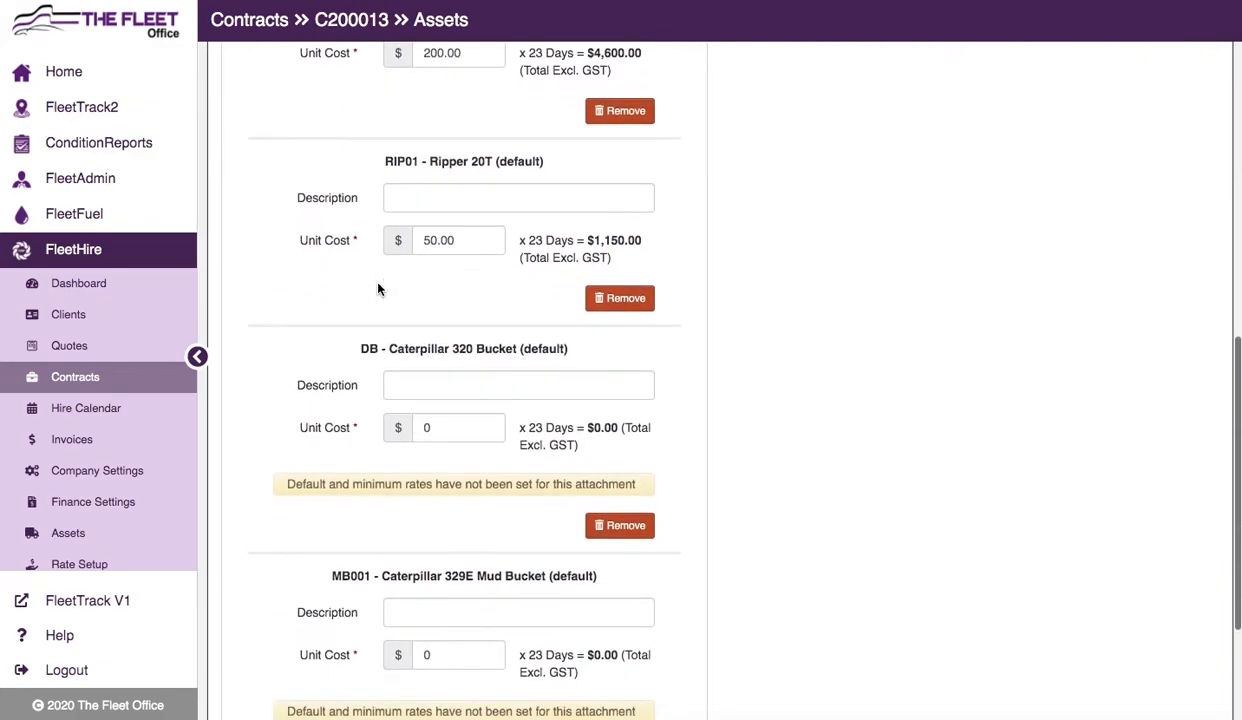
scroll(378, 289, "up", 2)
scroll(378, 289, "up", 8)
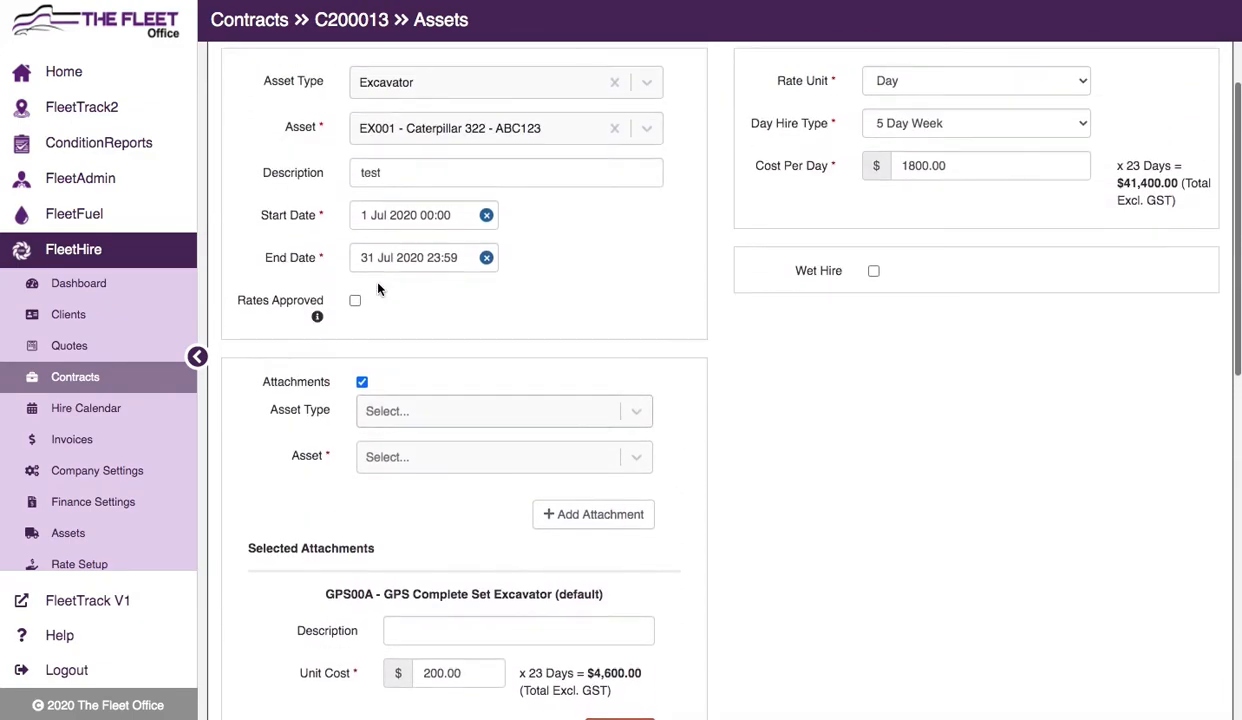
scroll(739, 400, "up", 1)
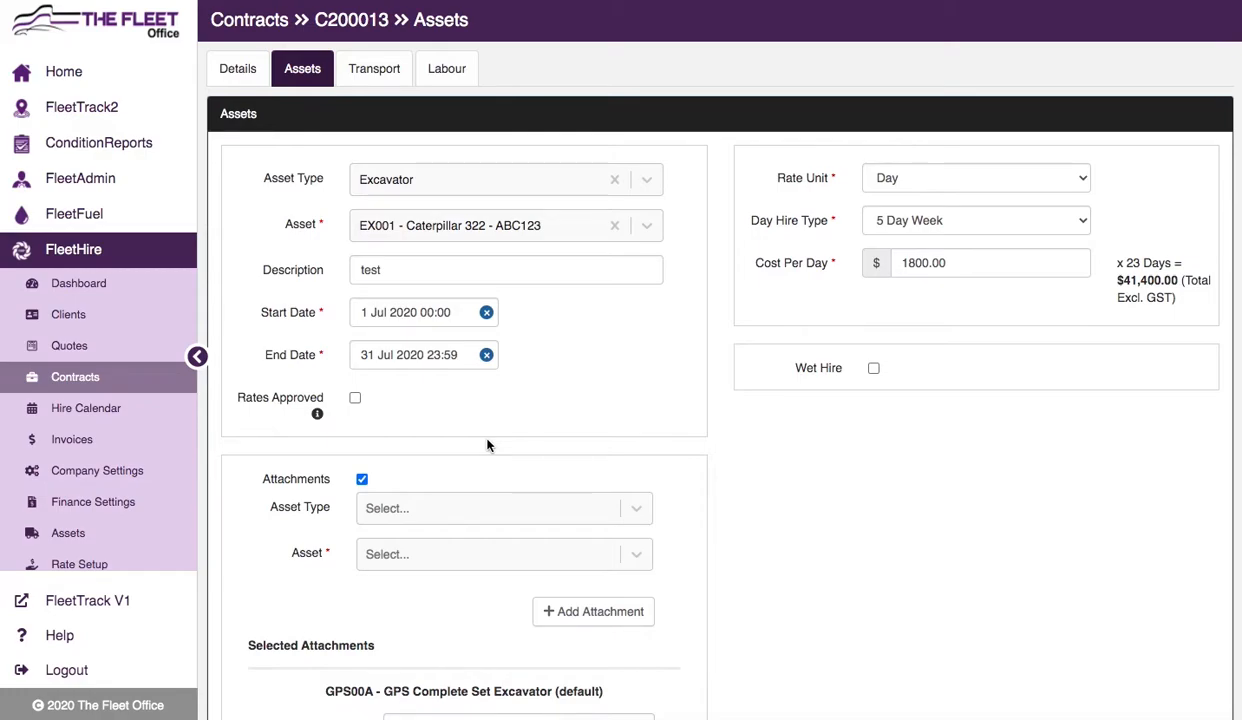
- Save the excavator asset entry to the contract
scroll(500, 450, "down", 7)
scroll(710, 464, "down", 4)
left_click(770, 660)
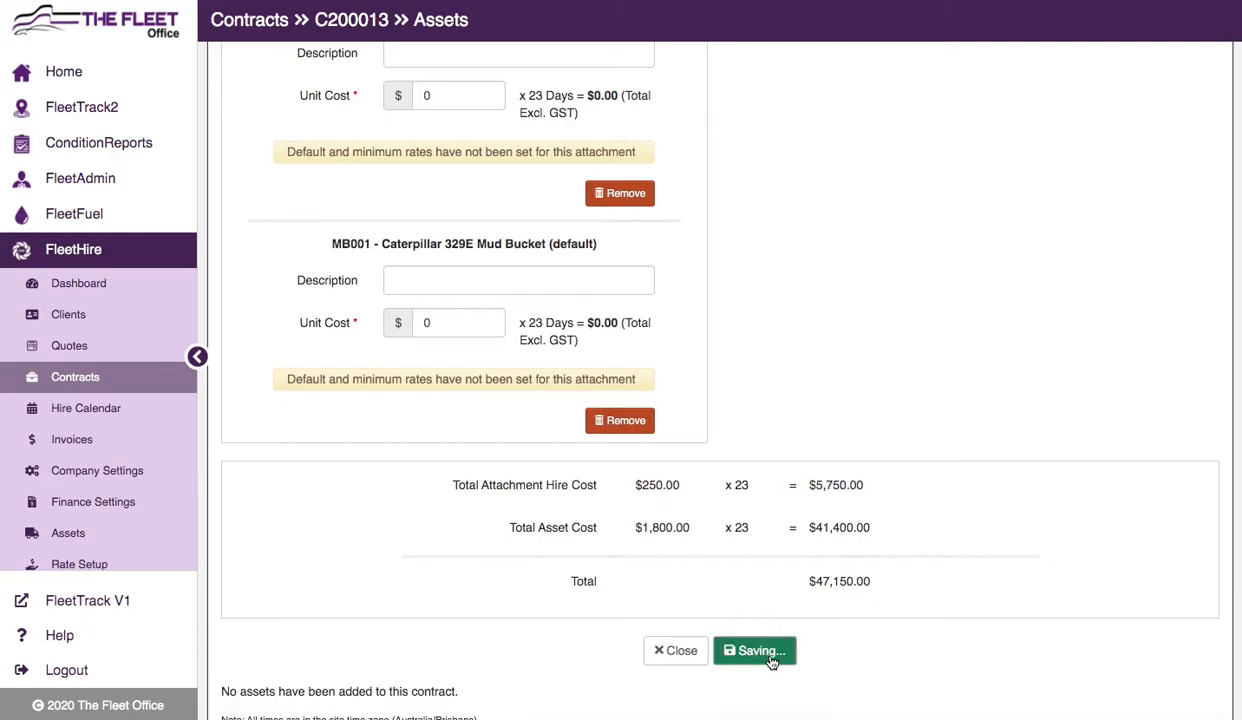
scroll(940, 550, "up", 10)
scroll(937, 548, "up", 2)
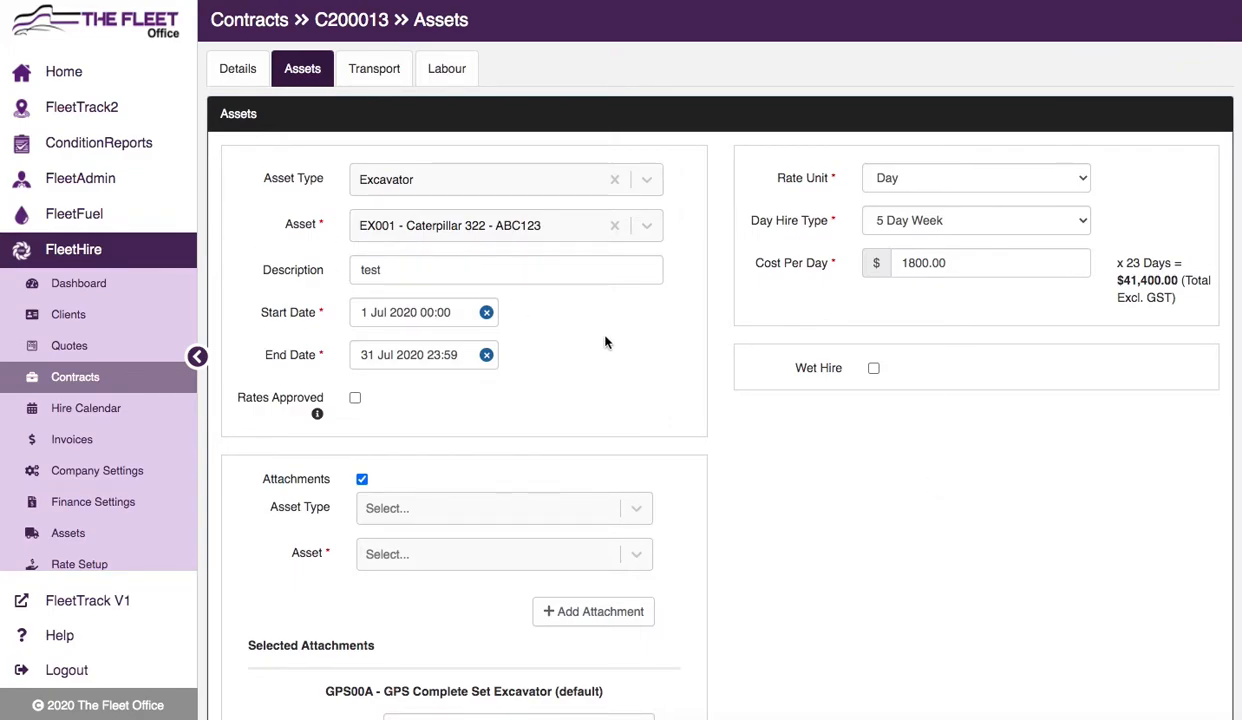
- Change the contract's status to On Hire in its details and save the contract
left_click(240, 74)
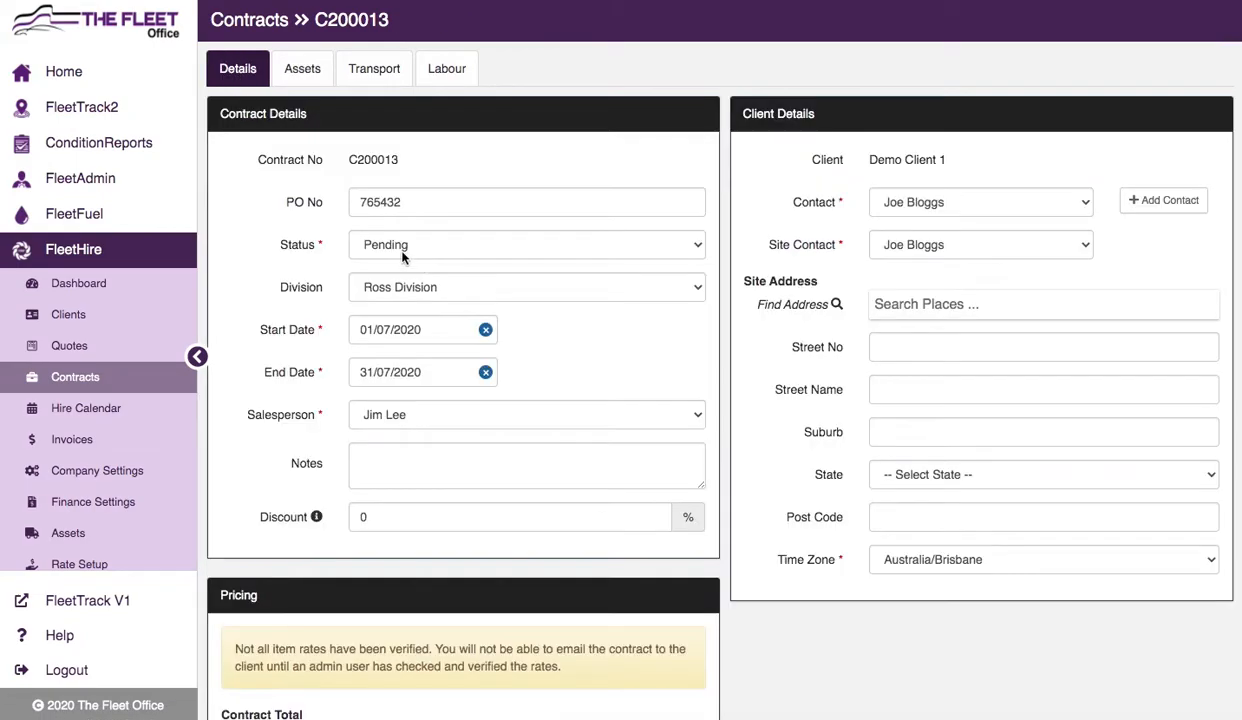
left_click(405, 250)
left_click(413, 300)
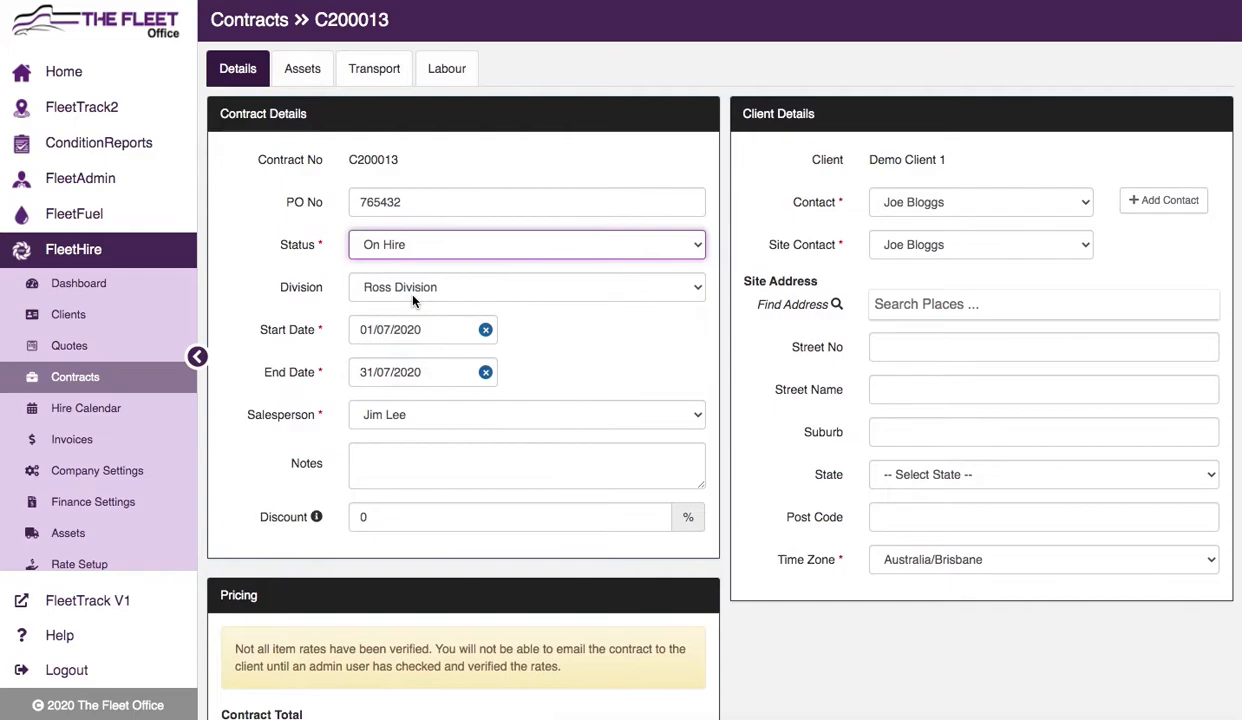
scroll(650, 420, "down", 5)
left_click(780, 712)
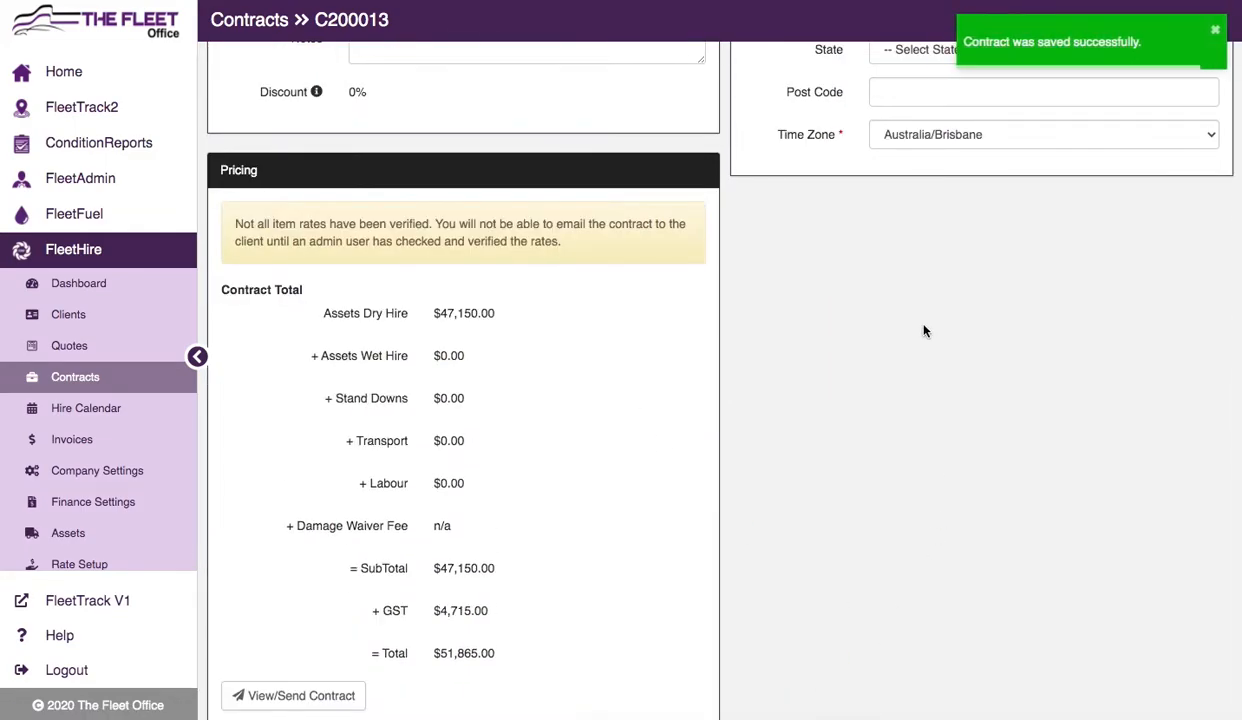
scroll(924, 325, "up", 1)
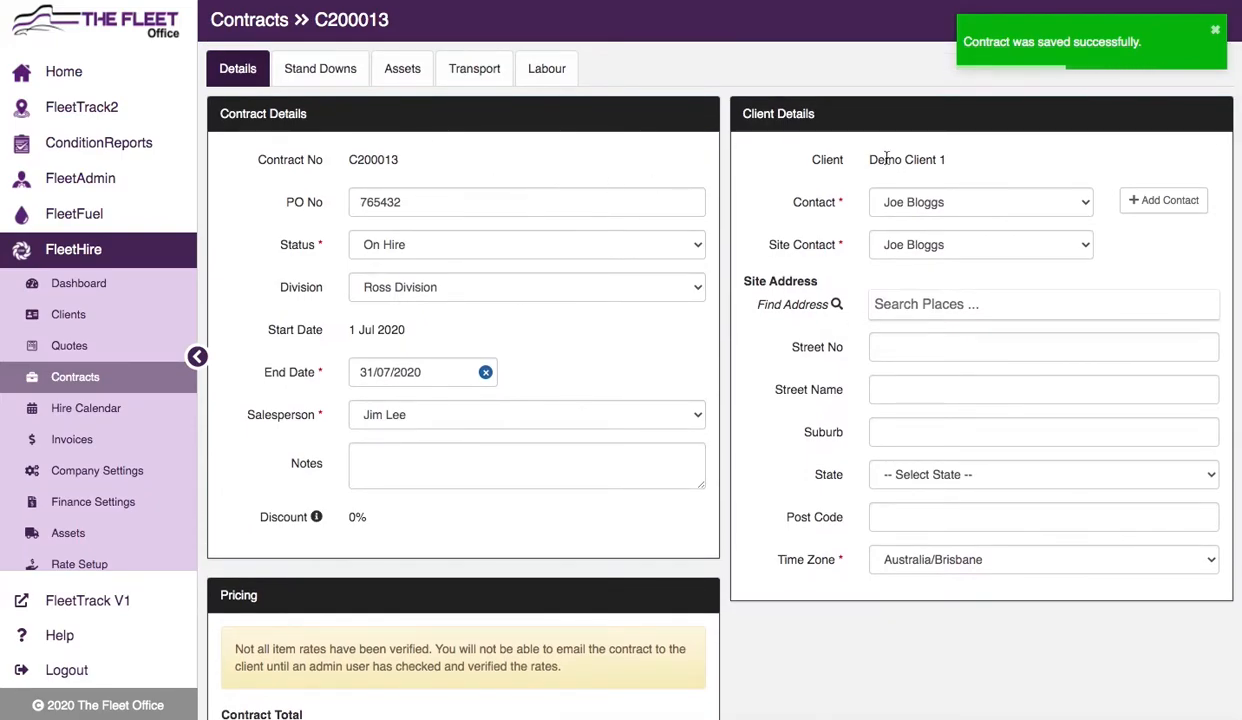
- Start a new invoice for client Demo Client 1 and link it to contract C200013
left_click(75, 440)
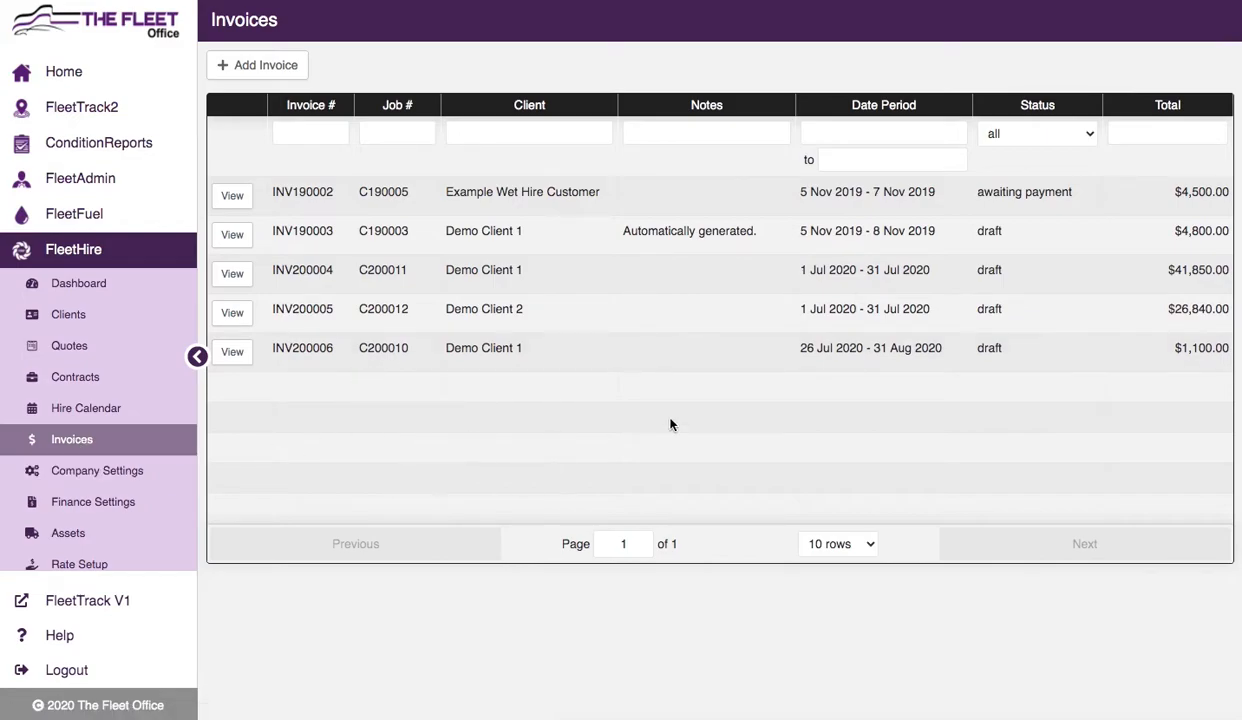
left_click(276, 66)
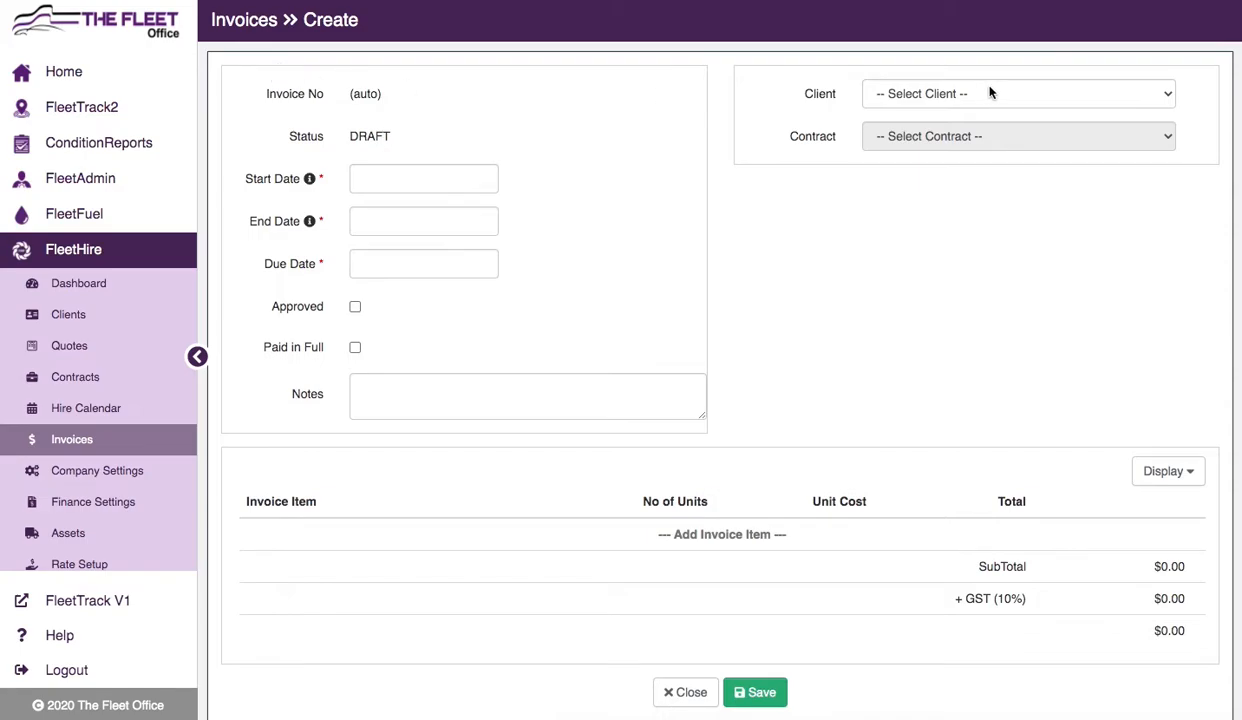
left_click(960, 91)
left_click(957, 112)
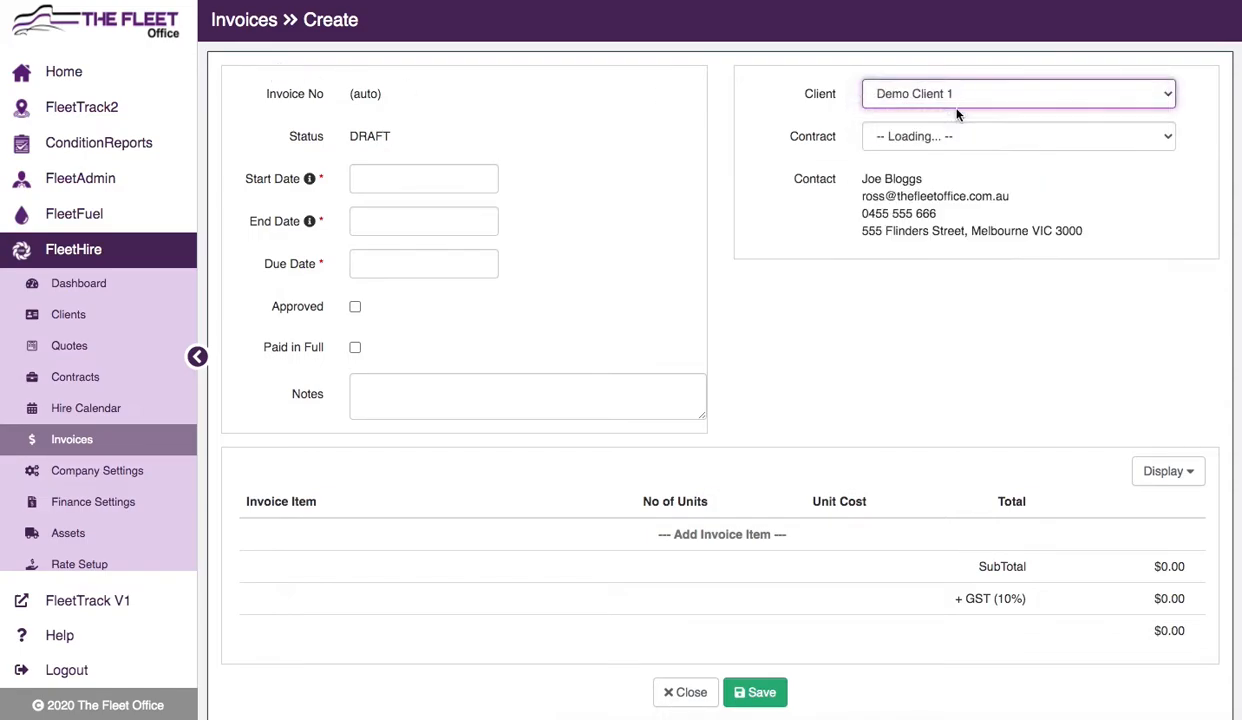
left_click(955, 137)
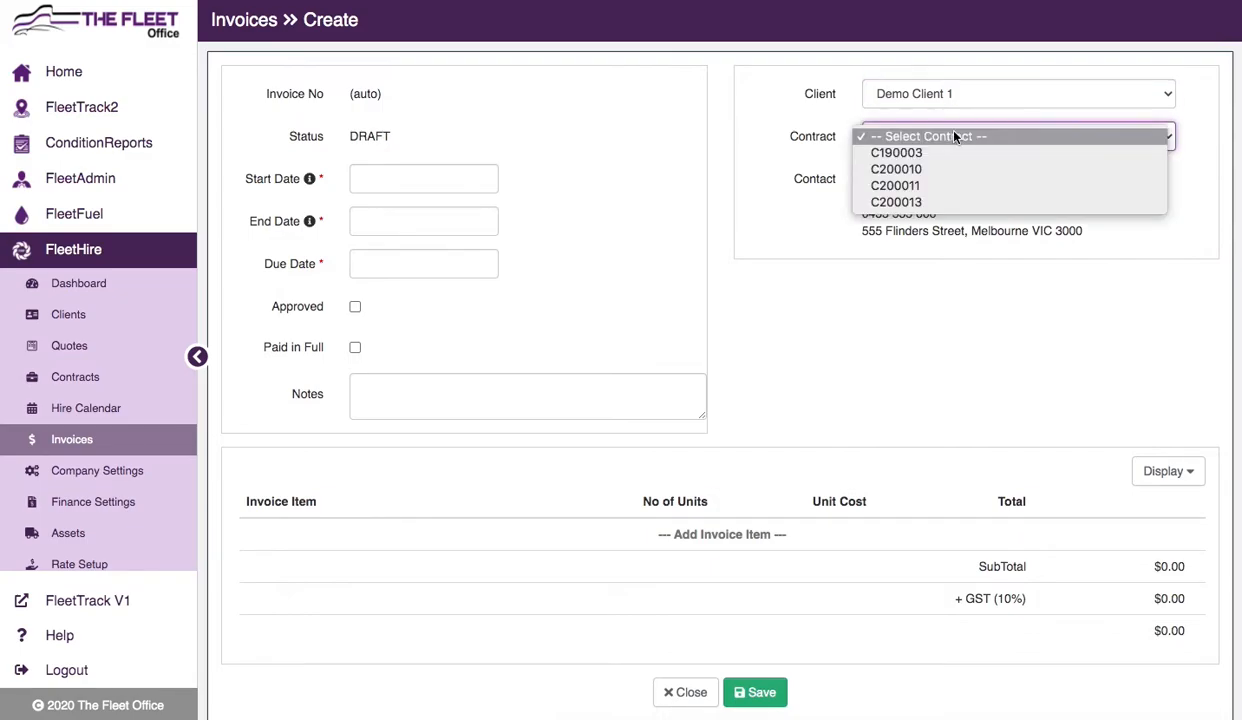
left_click(922, 203)
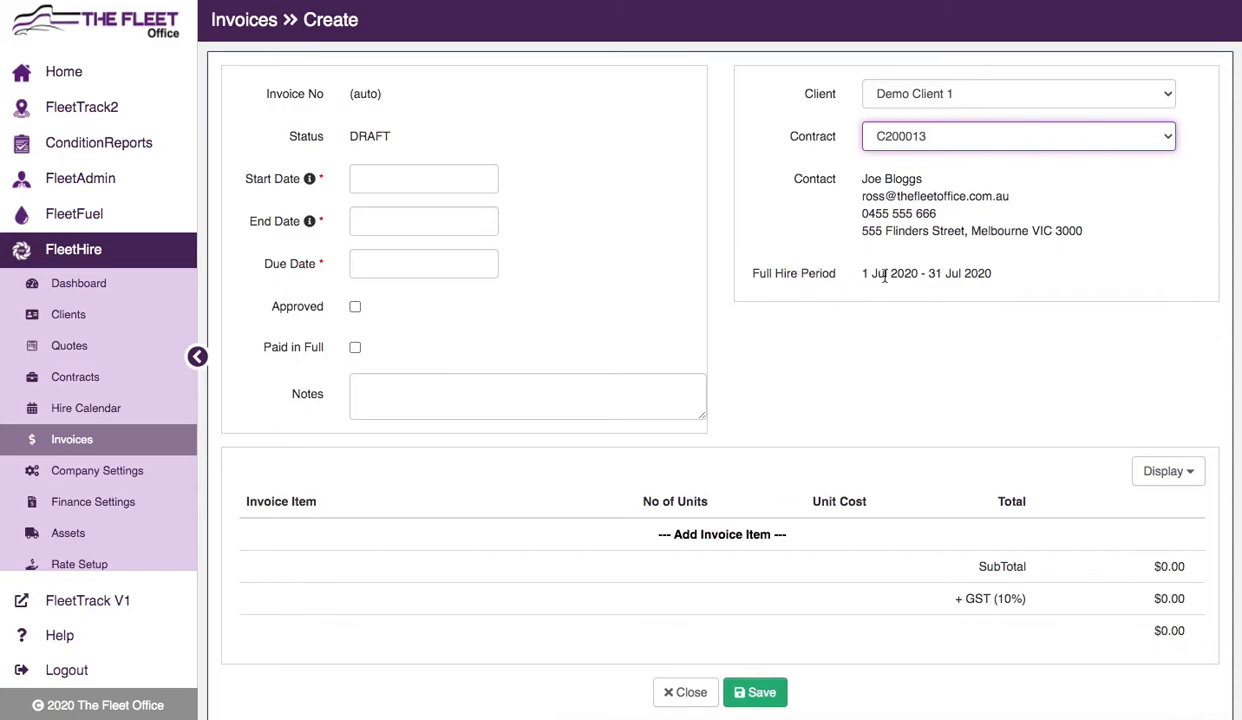
- Set the invoice's start date to 01/07/2020, end date to 15/07/2020 and due date to 30/07/2020
left_click(412, 176)
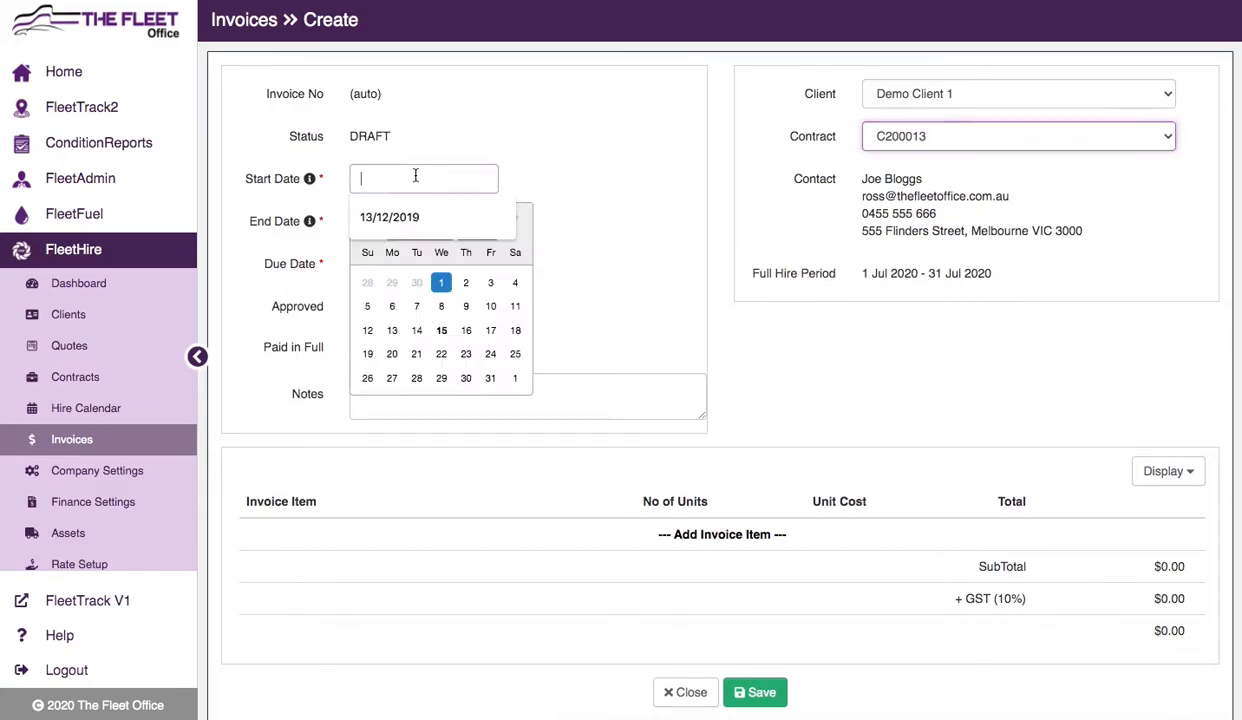
left_click(440, 285)
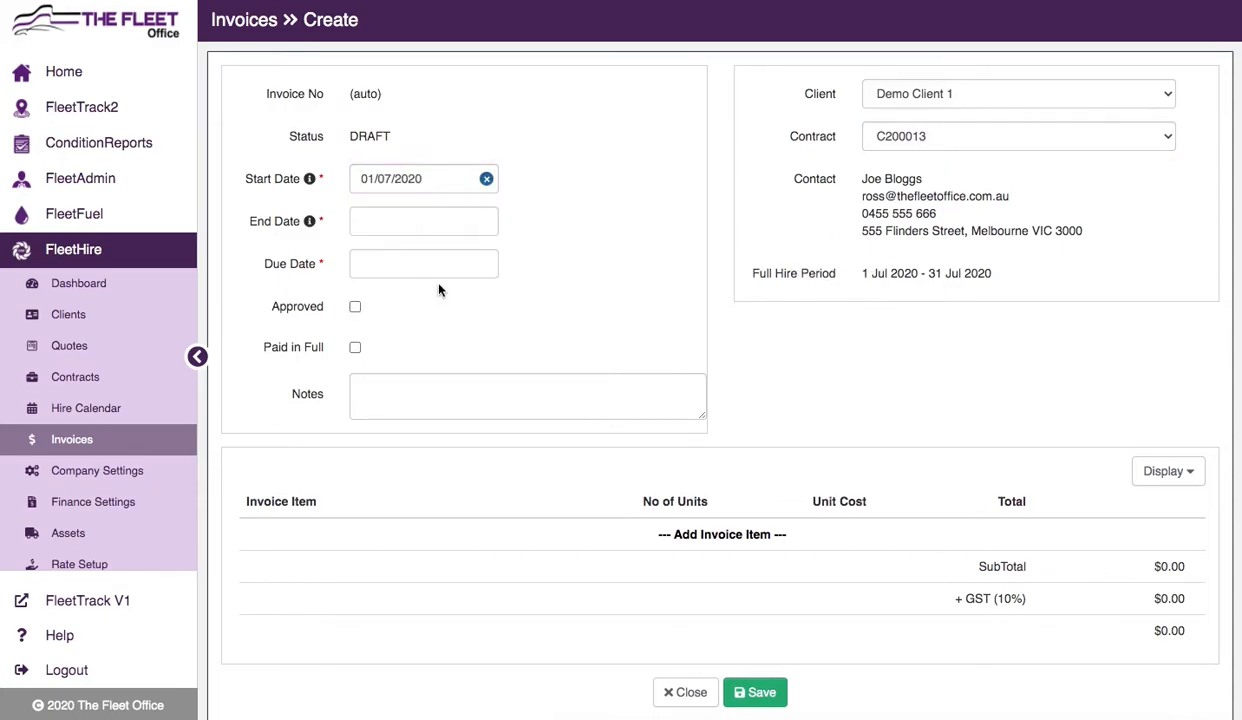
left_click(370, 221)
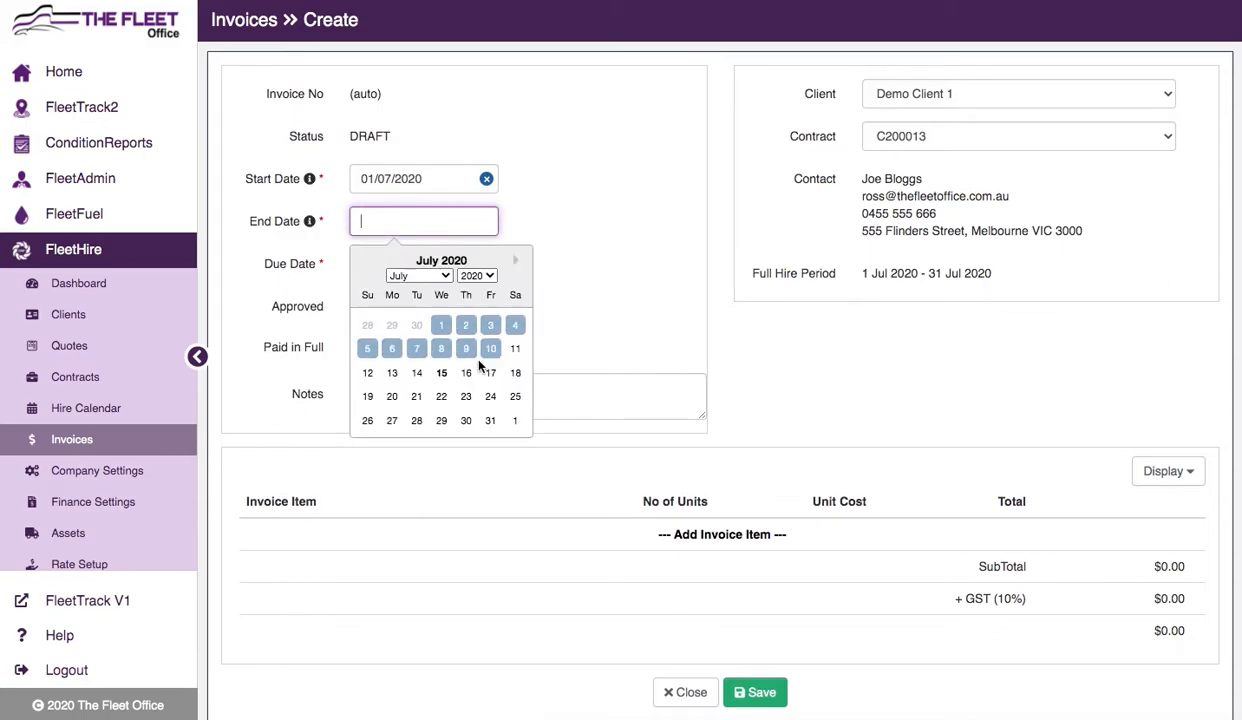
left_click(441, 372)
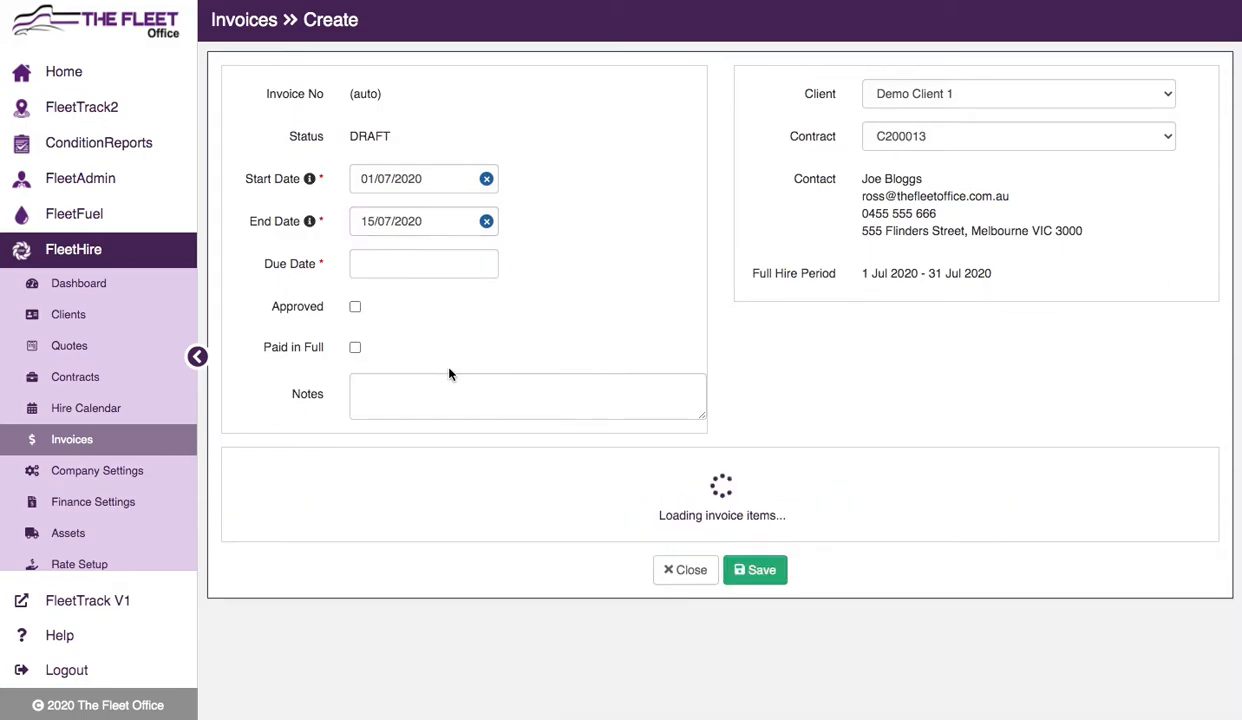
left_click(459, 264)
left_click(458, 456)
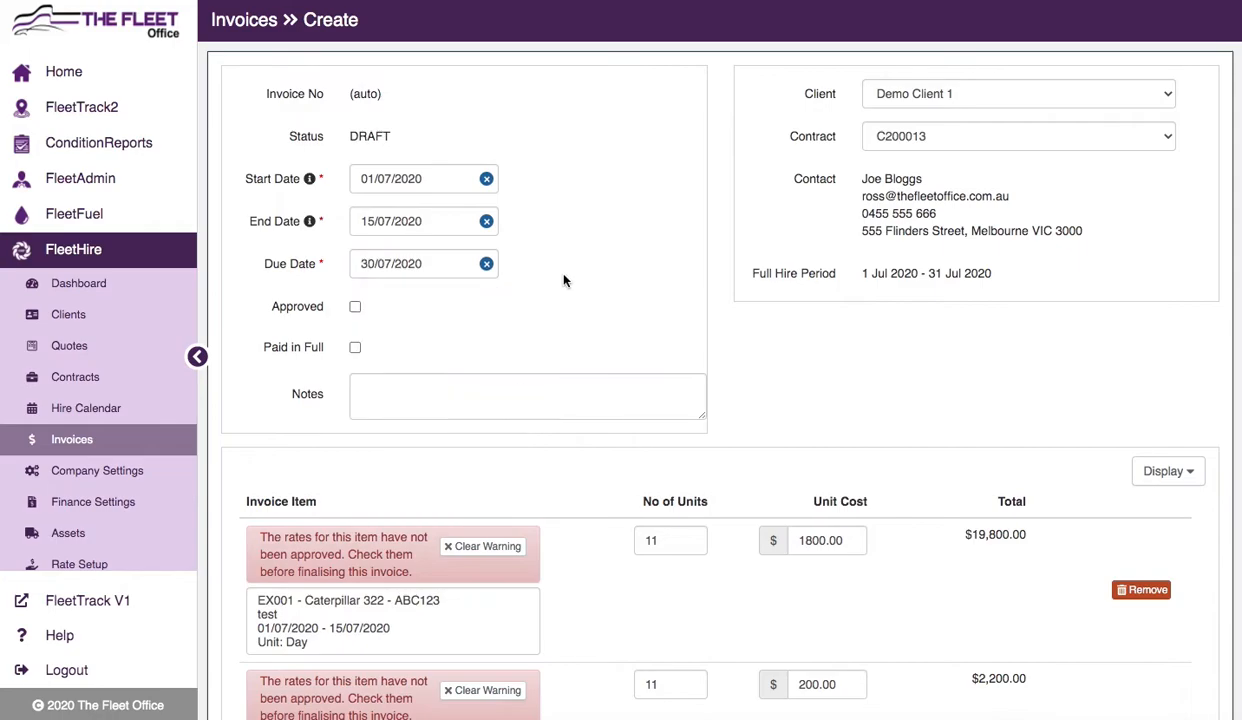
- Check the invoice's line items and totals, save the invoice and return to the invoice list
scroll(570, 276, "down", 10)
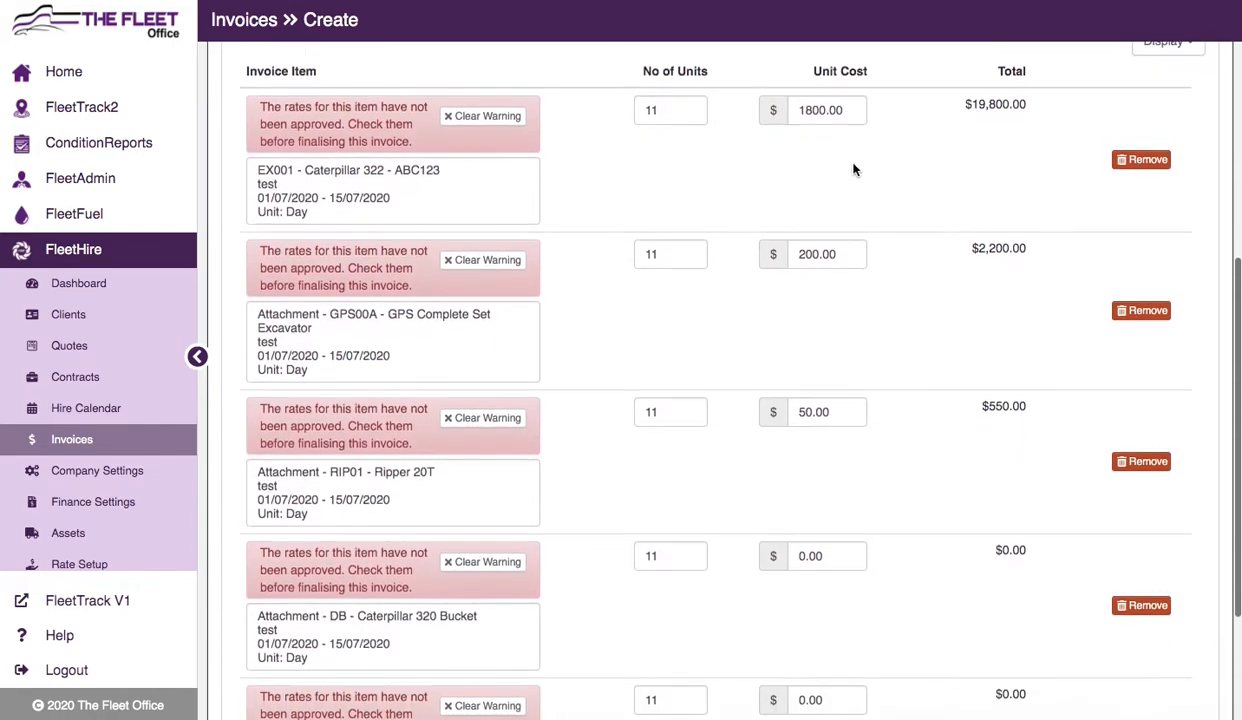
scroll(812, 172, "up", 6)
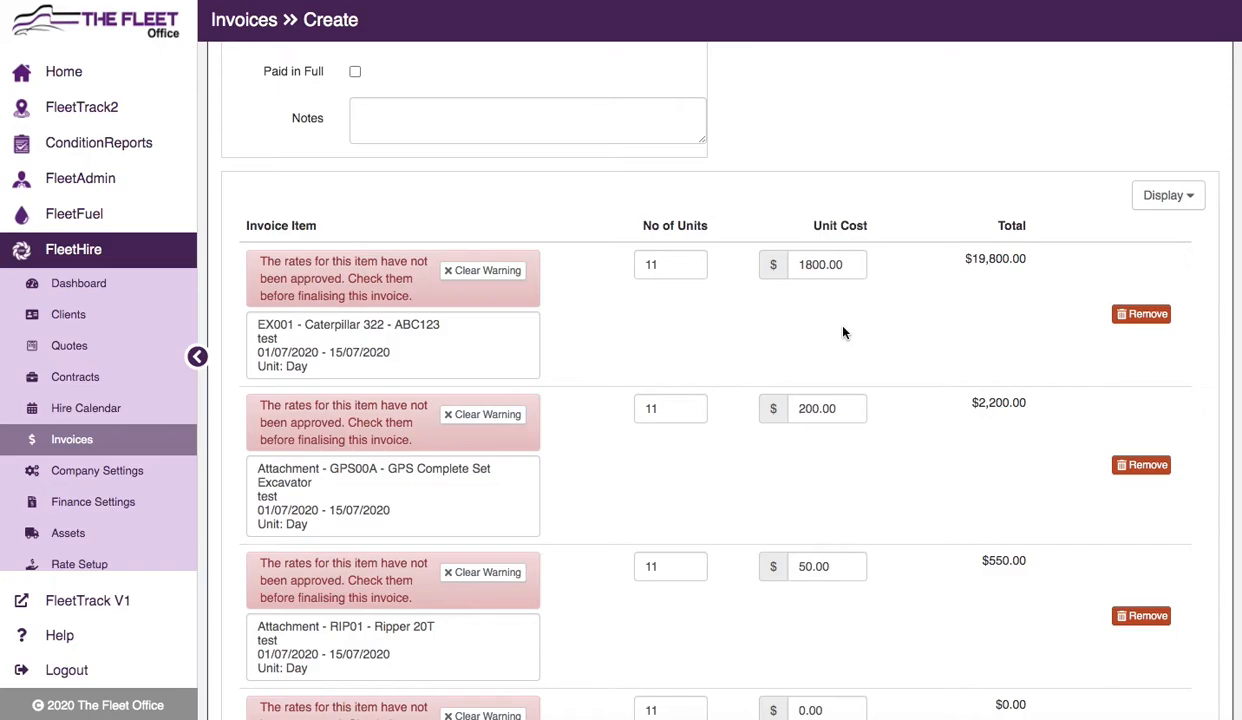
scroll(845, 333, "down", 1)
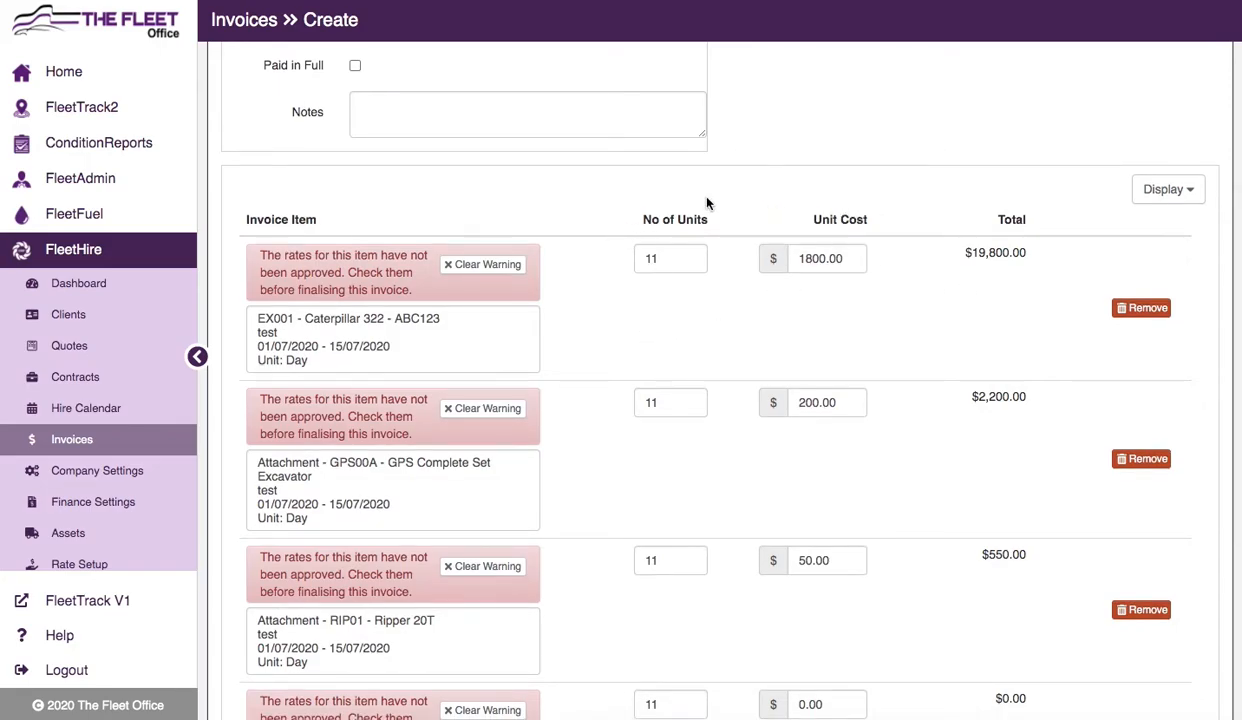
scroll(707, 203, "down", 5)
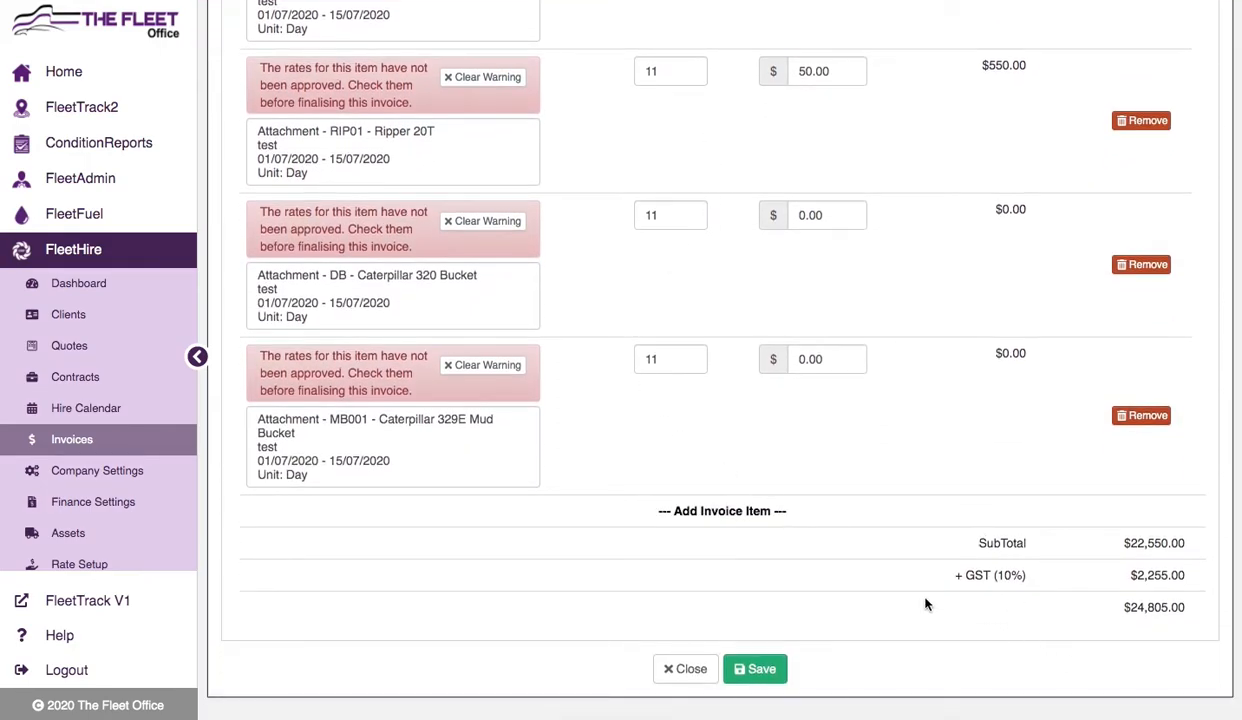
left_click(755, 669)
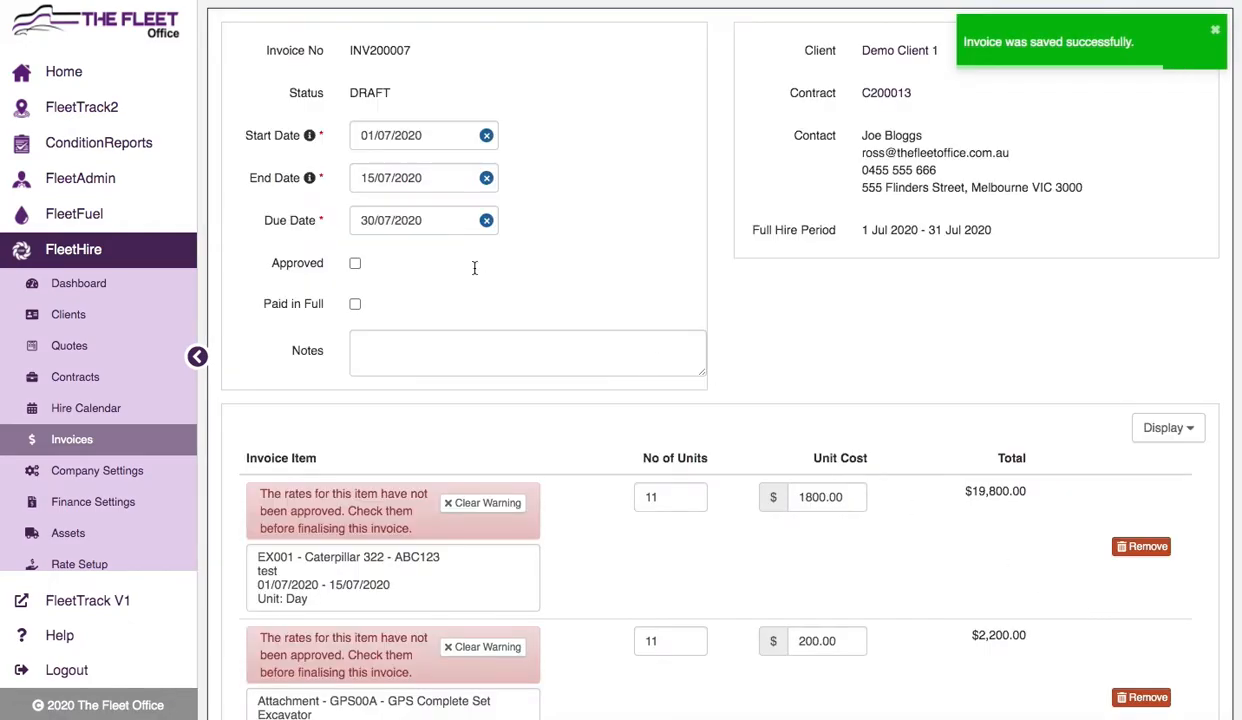
left_click(70, 439)
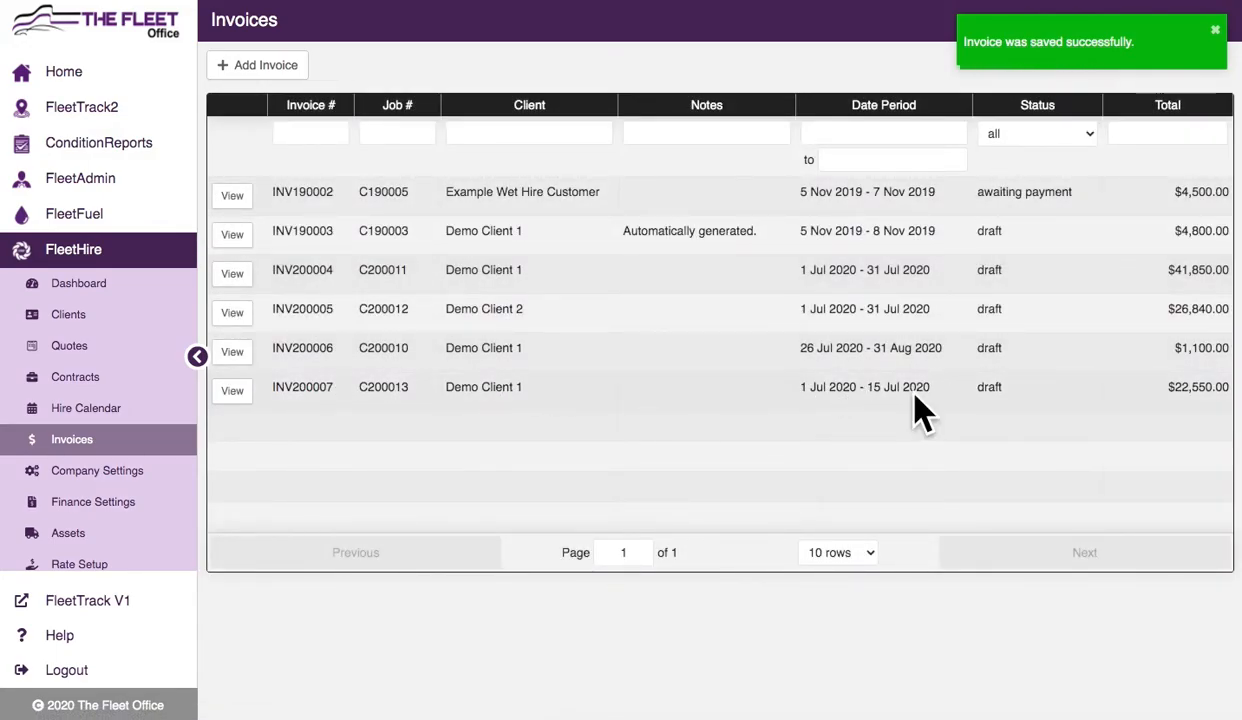
- Examine the account mapping for hireable items in the finance settings, including the Bucket account options, and close the mapping
left_click(50, 513)
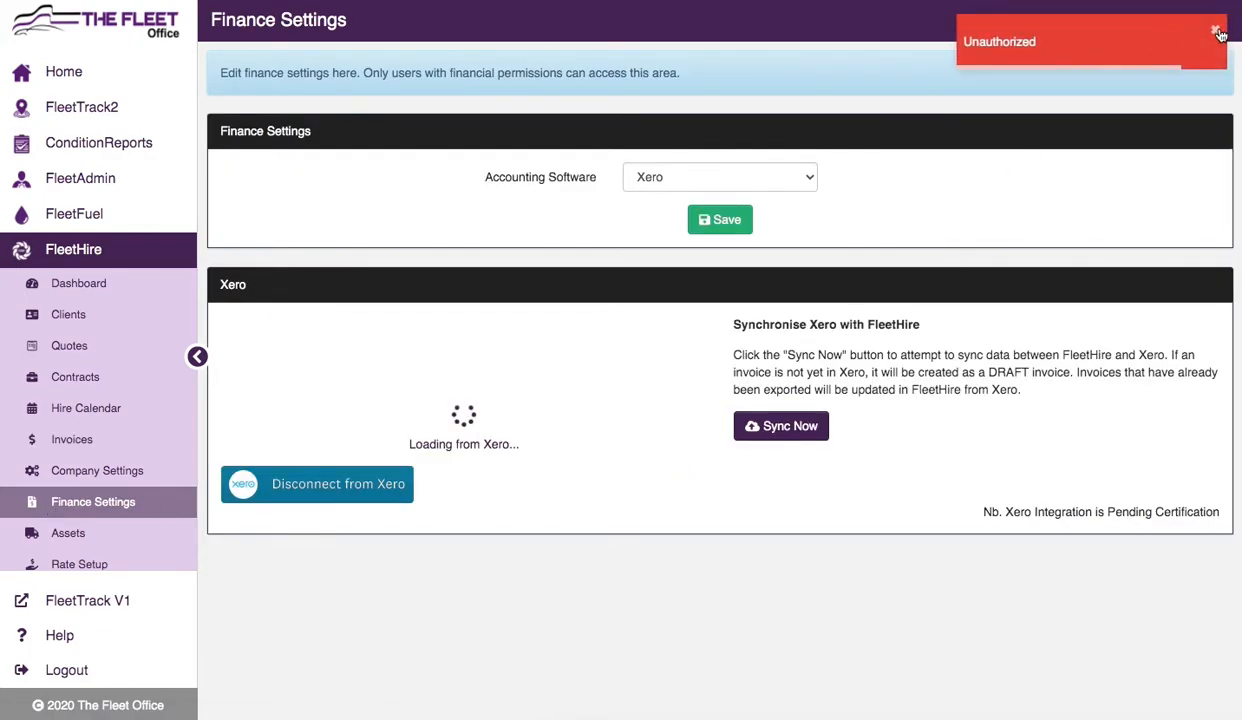
left_click(1216, 31)
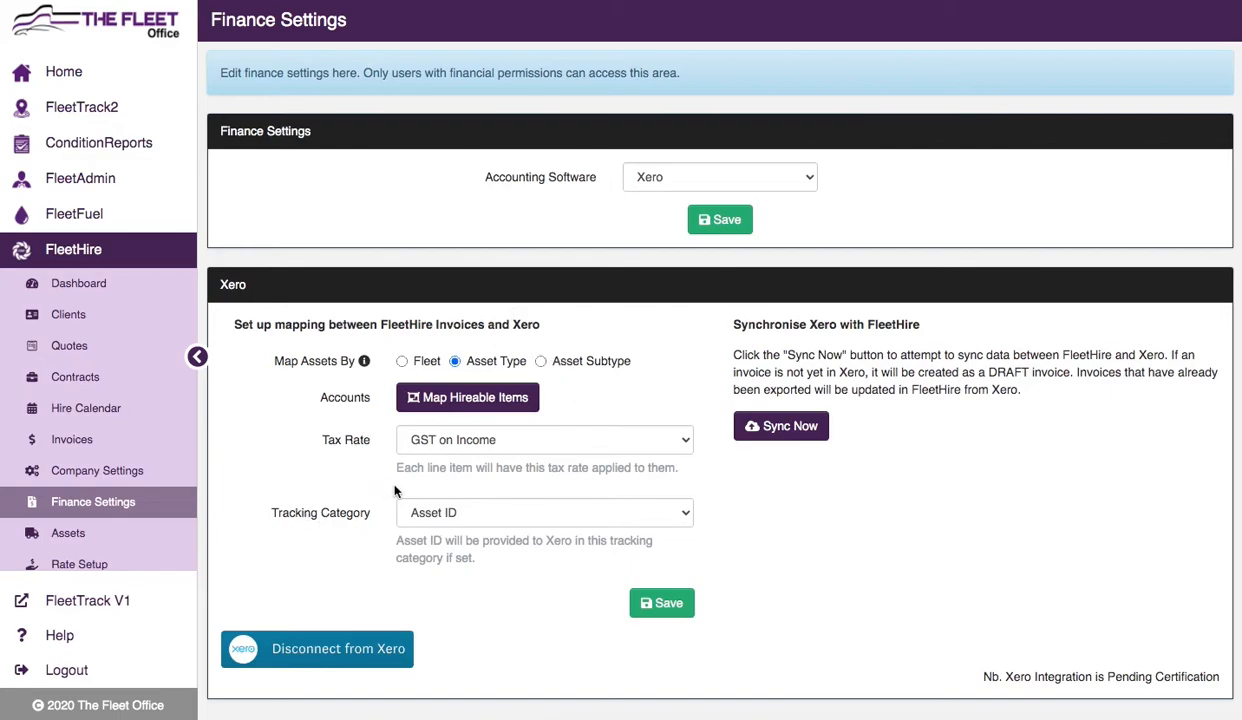
left_click(474, 397)
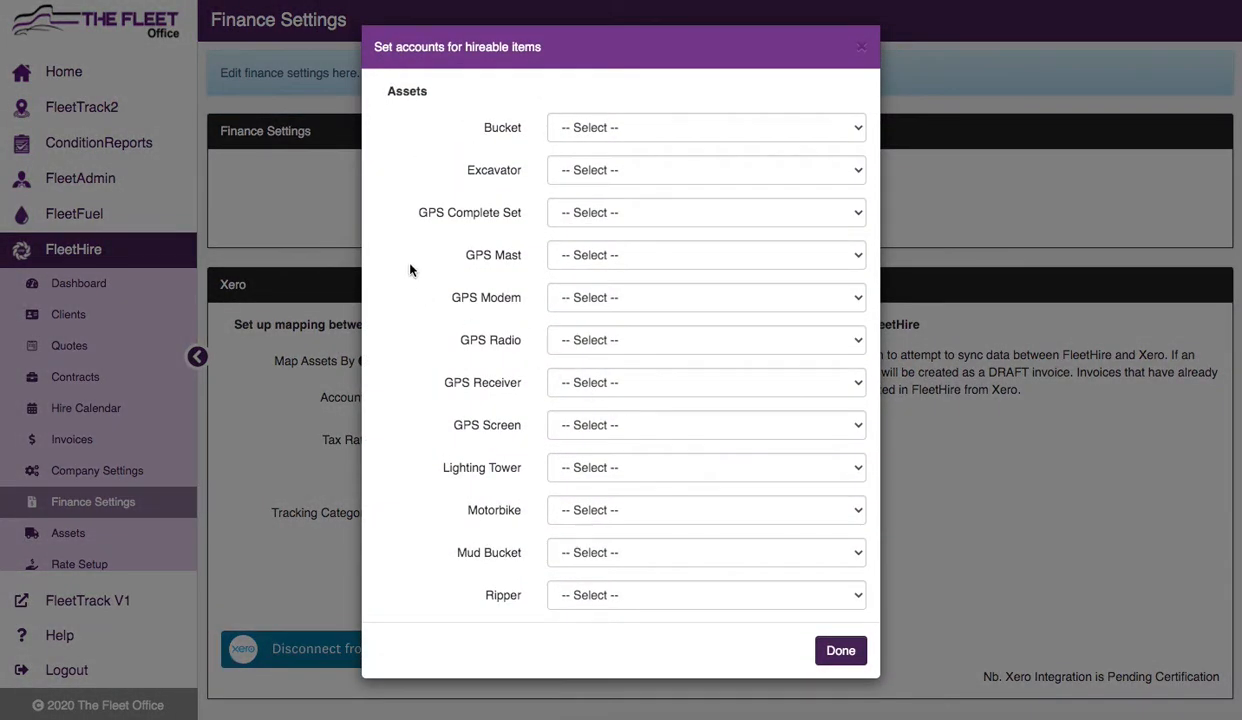
left_click(602, 129)
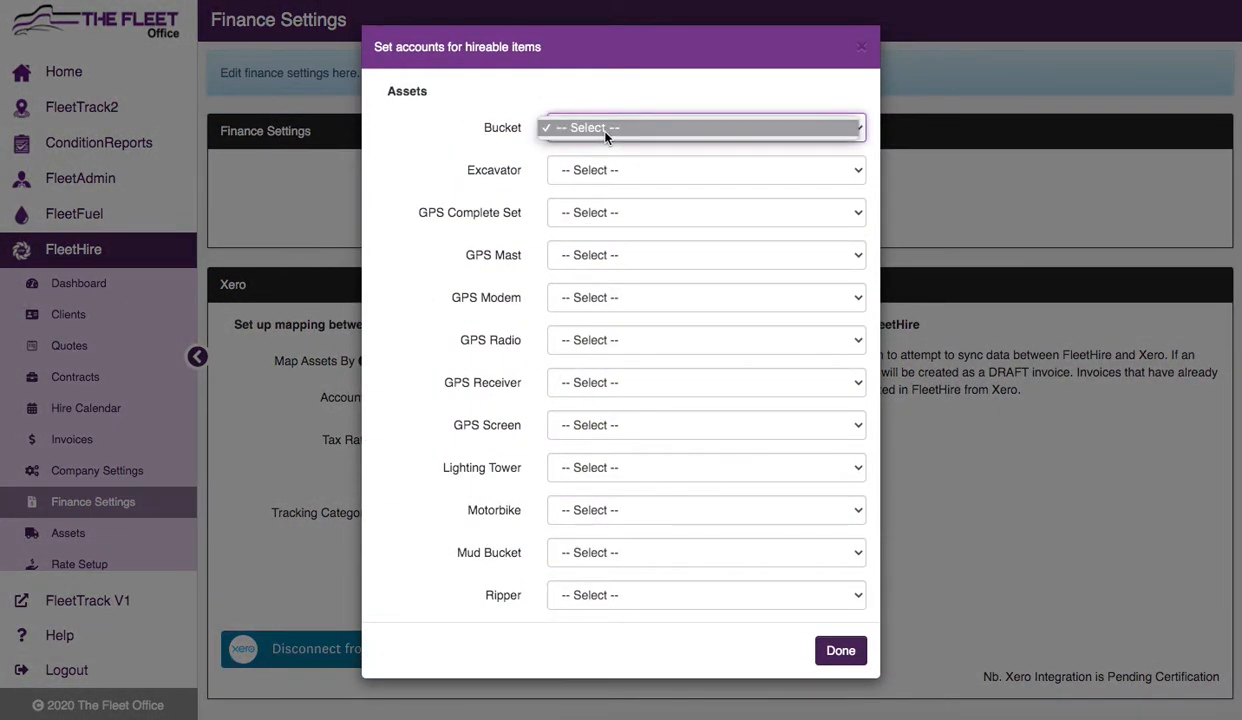
left_click(605, 131)
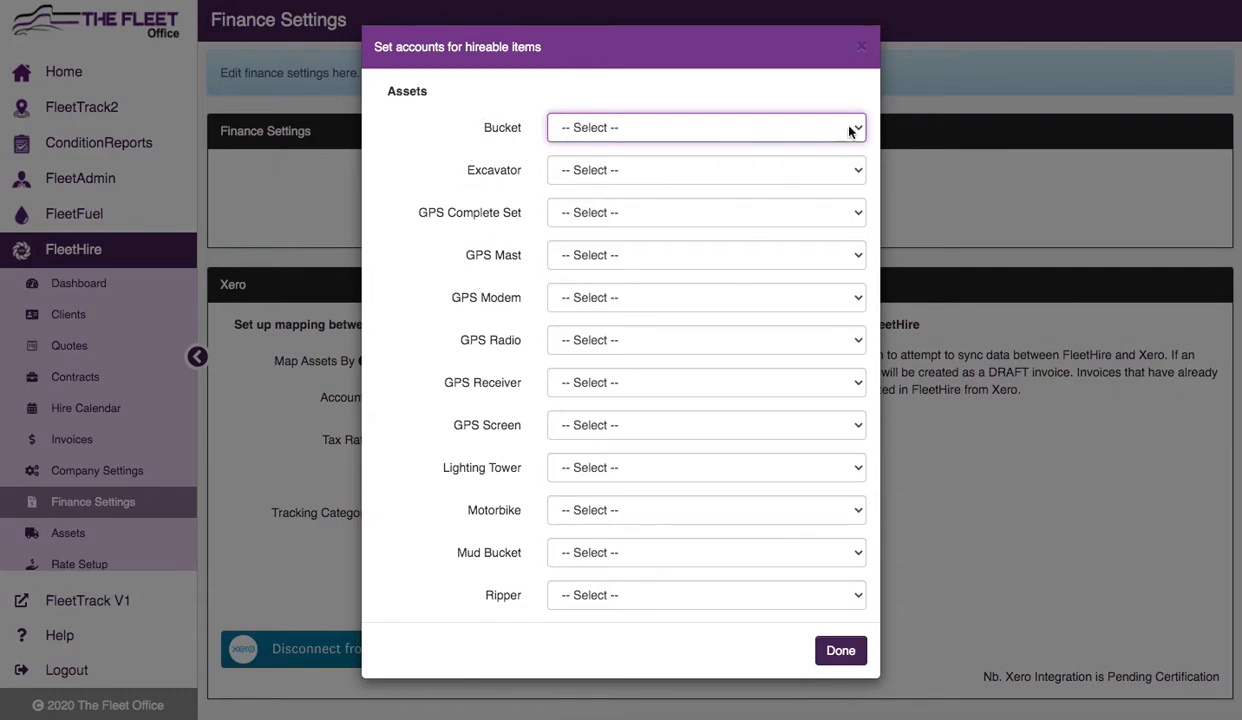
left_click(862, 49)
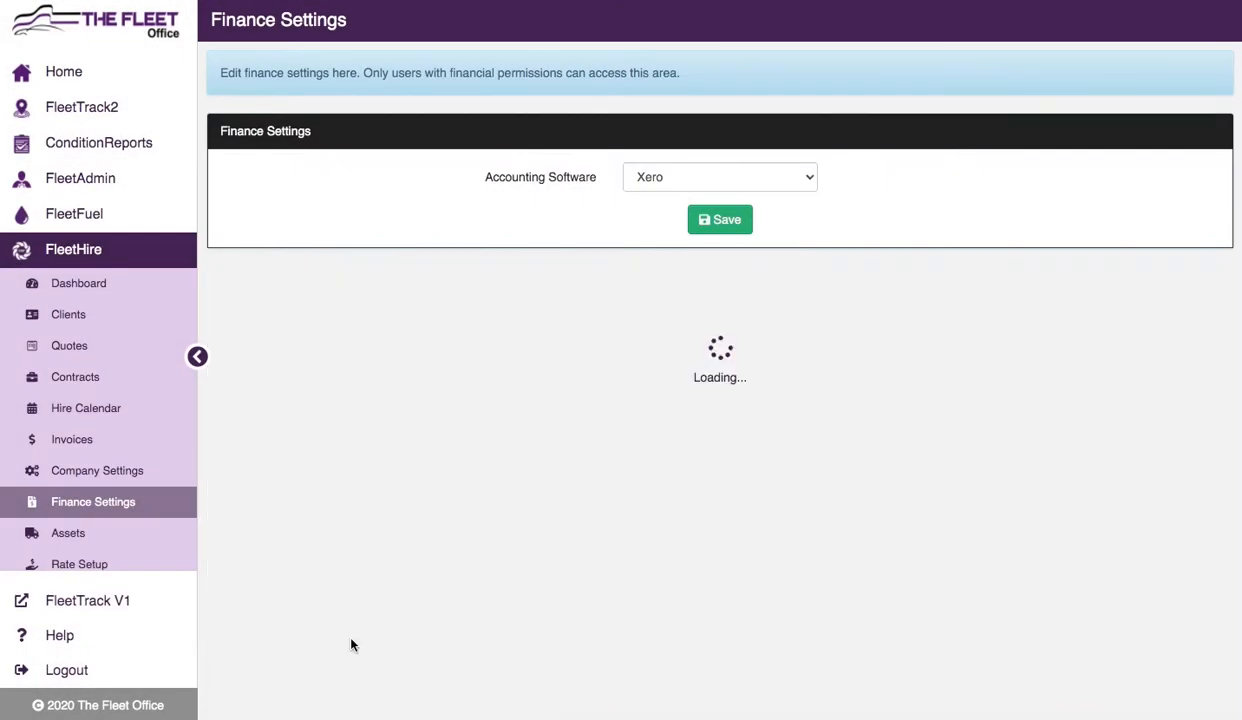
- Reconnect FleetHire to Xero with the 2 connected organisations and synchronise its data with Xero
left_click(313, 346)
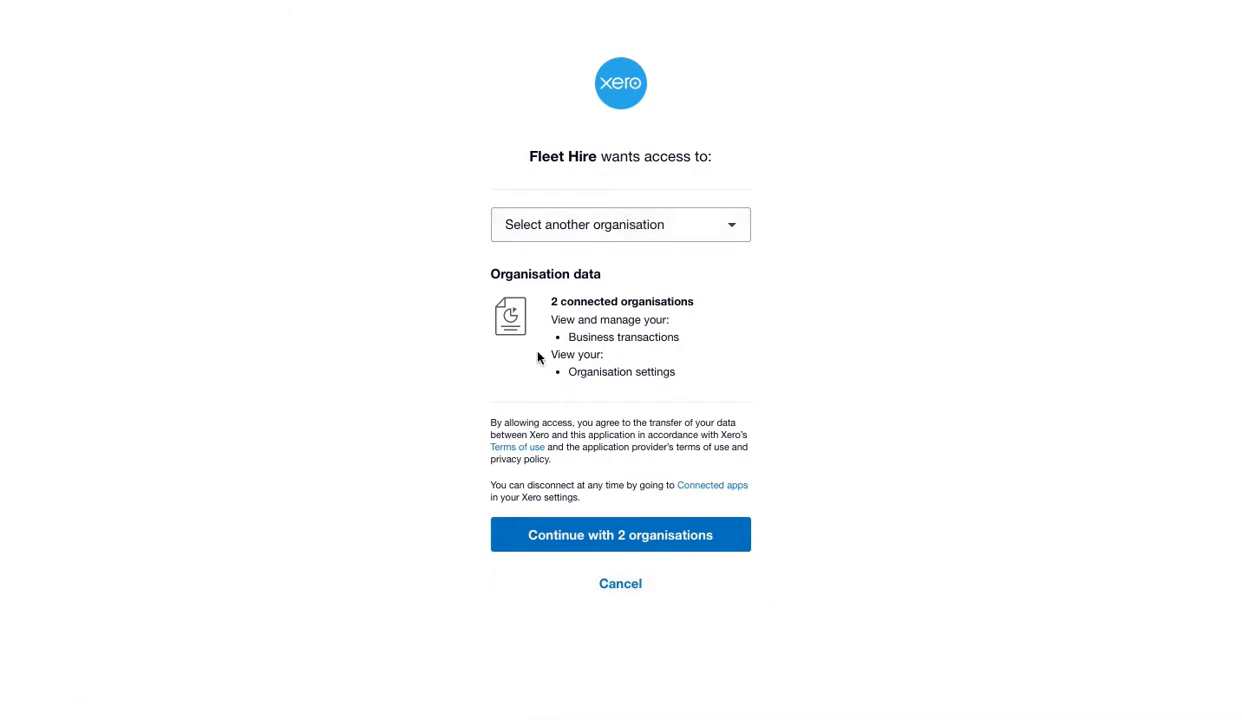
left_click(635, 542)
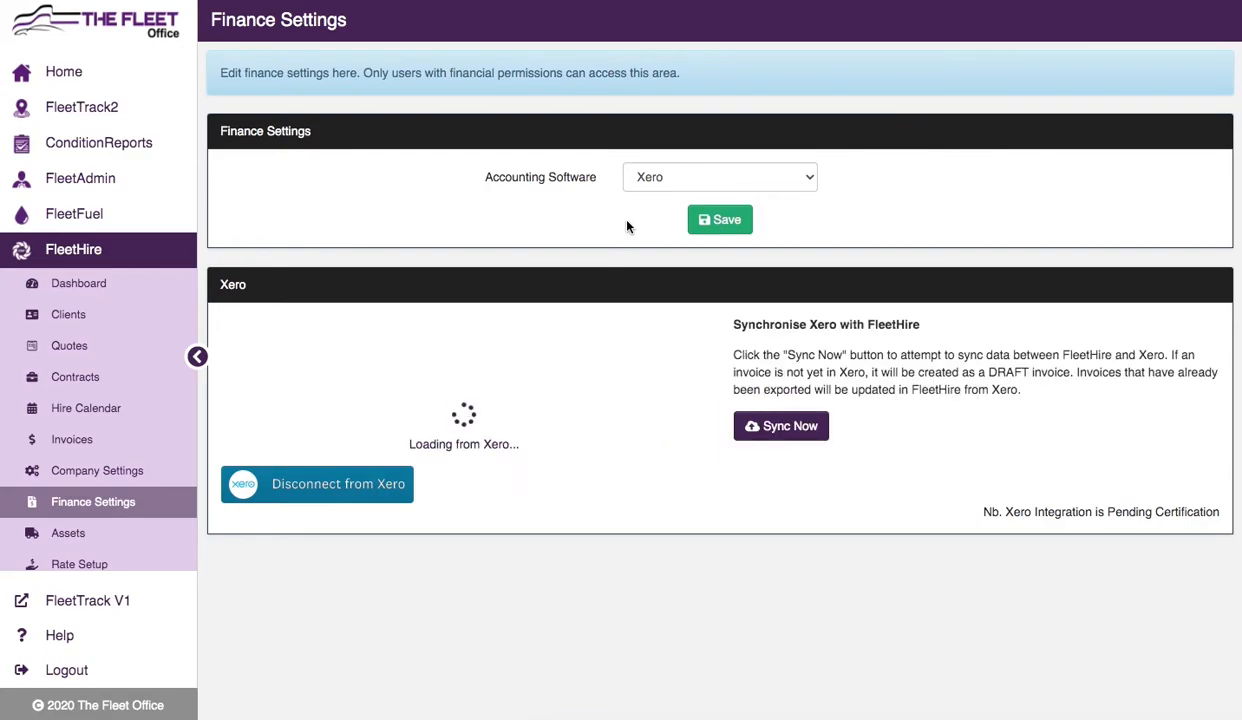
left_click(812, 430)
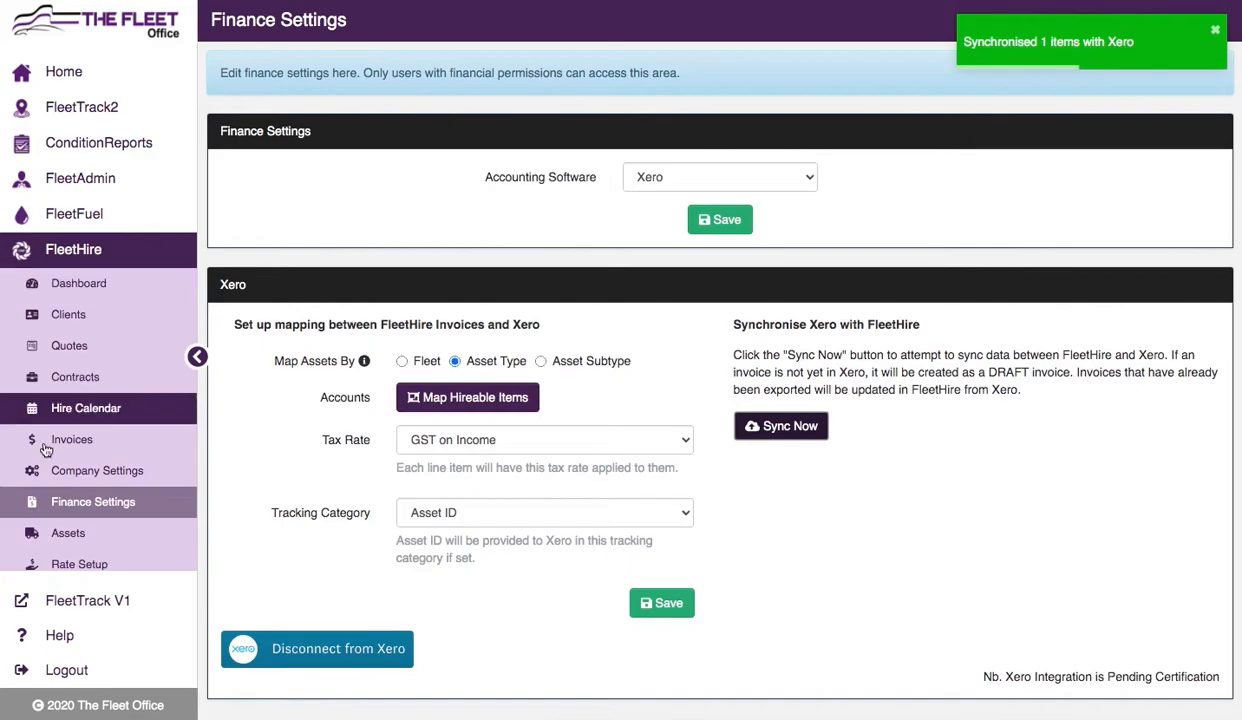
- Open the synced 1–15 July 2020 invoice for contract C200013 and review its details and line items
left_click(96, 446)
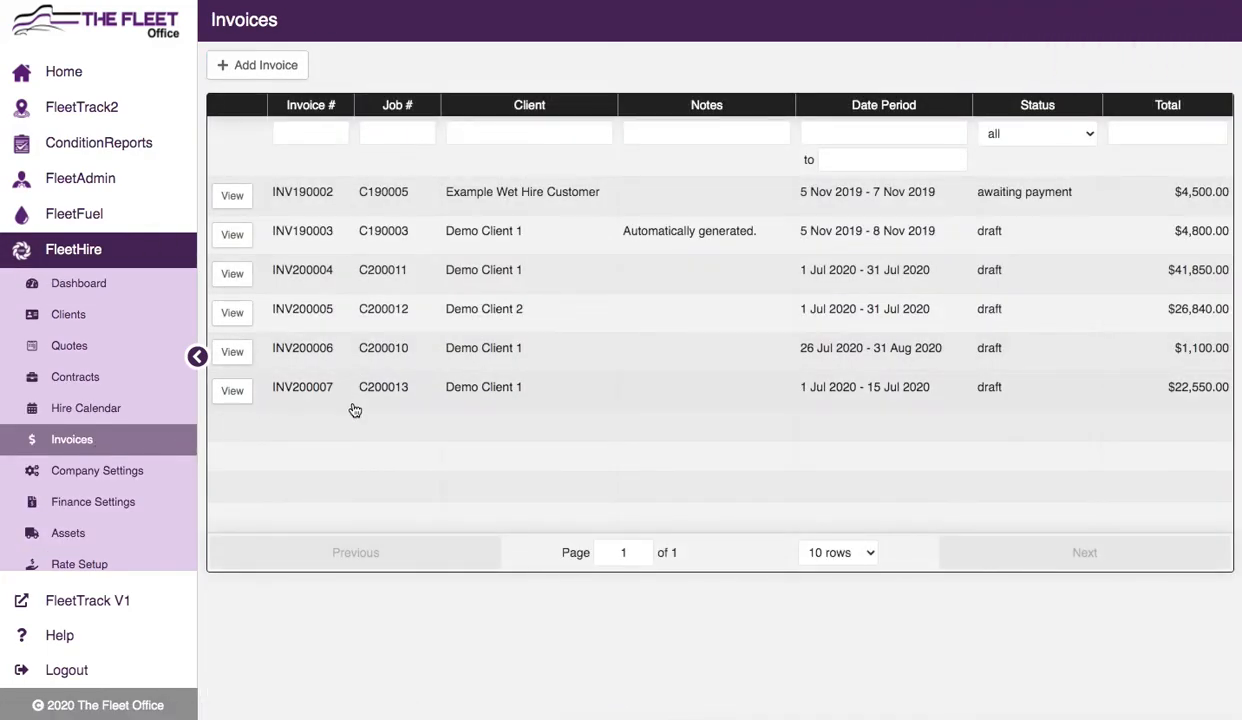
left_click(302, 396)
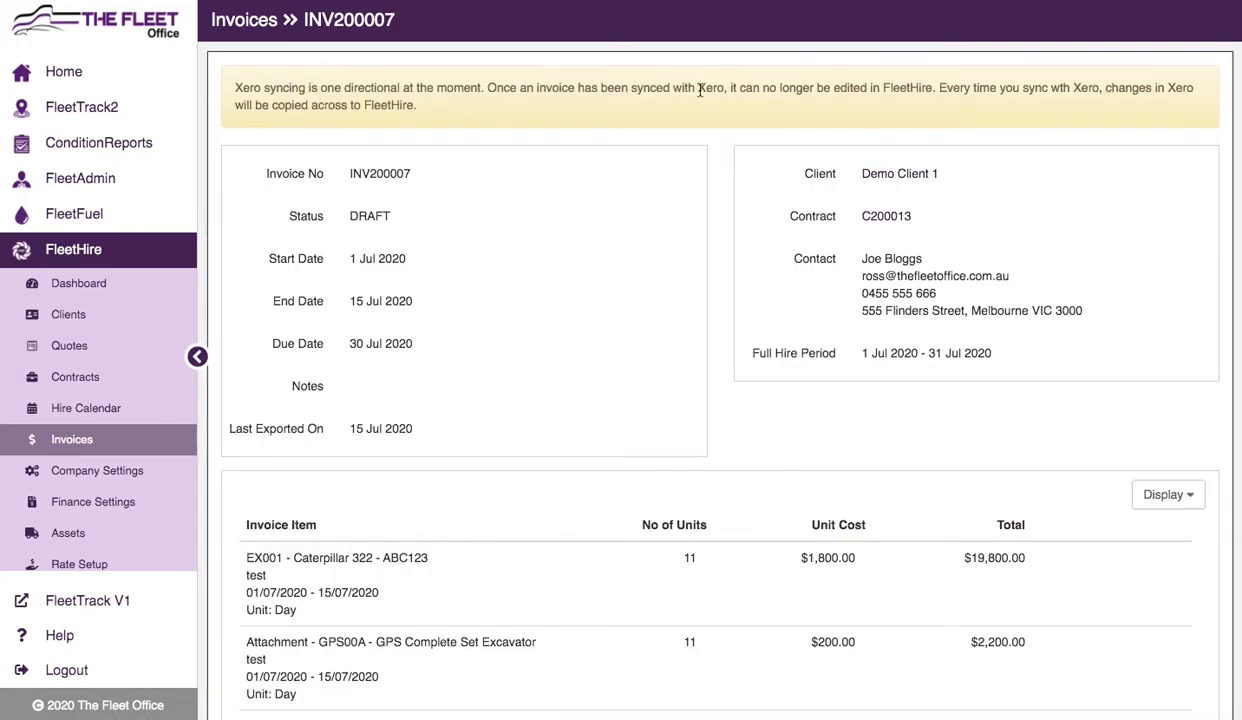
scroll(693, 211, "down", 3)
scroll(690, 208, "up", 1)
scroll(687, 205, "down", 8)
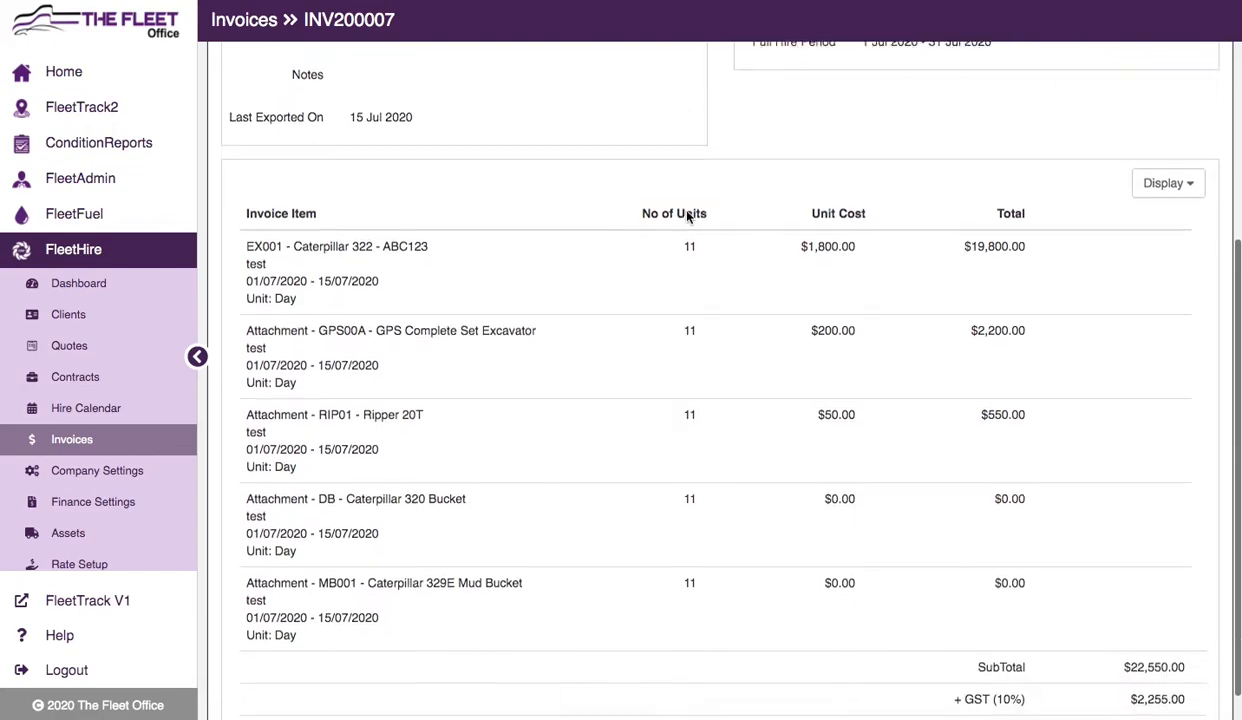
scroll(785, 438, "up", 1)
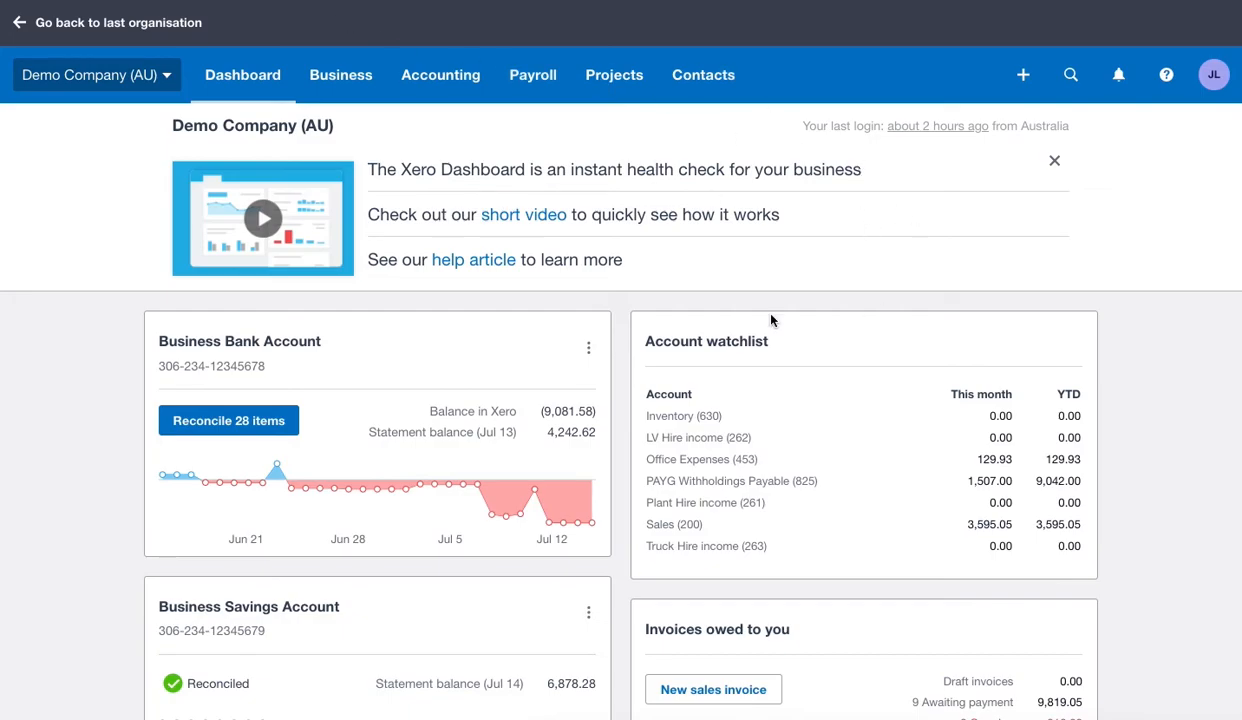
- Switch to Xero, open the draft sales invoice for Demo Client 1 and review its line items, accounts and totals
scroll(813, 420, "down", 2)
left_click(738, 446)
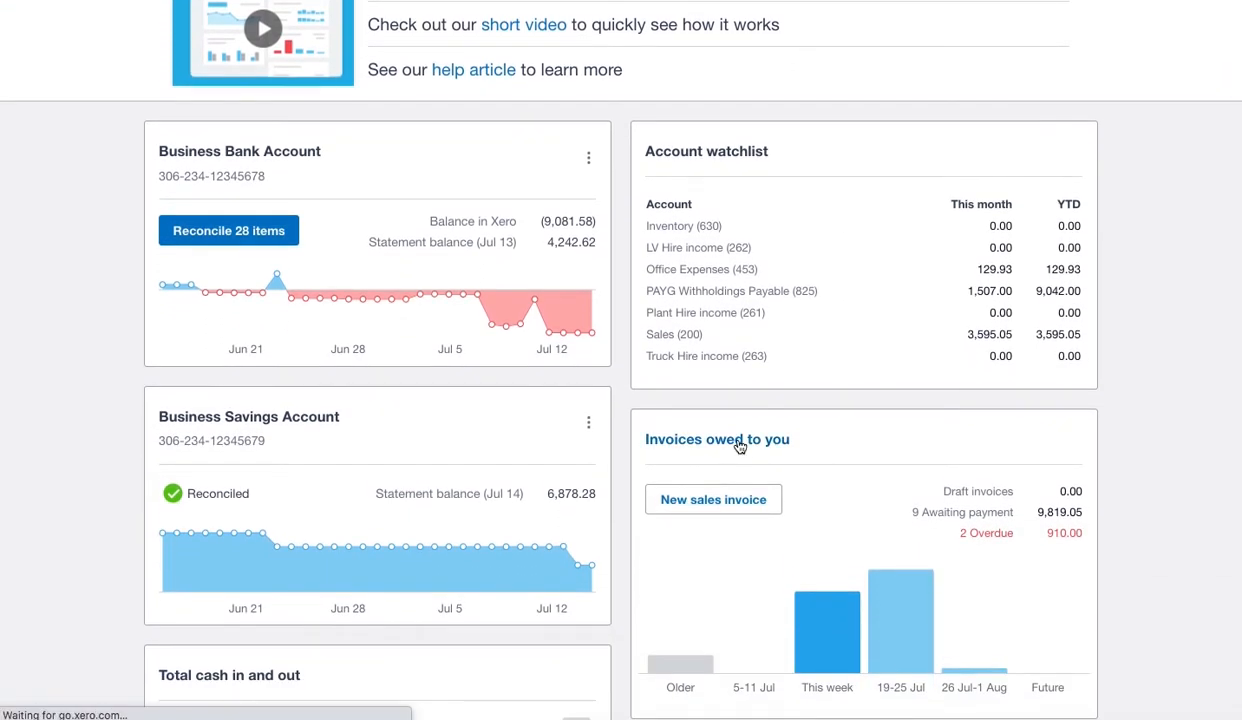
scroll(500, 435, "down", 2)
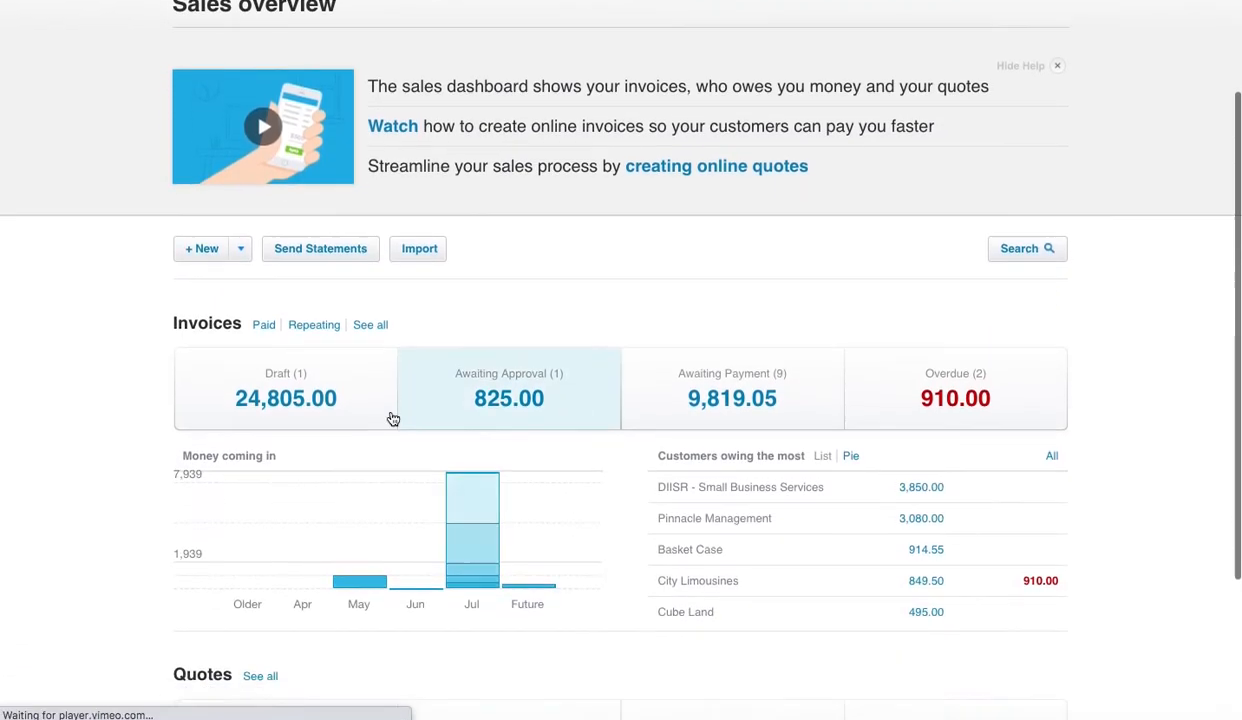
left_click(287, 386)
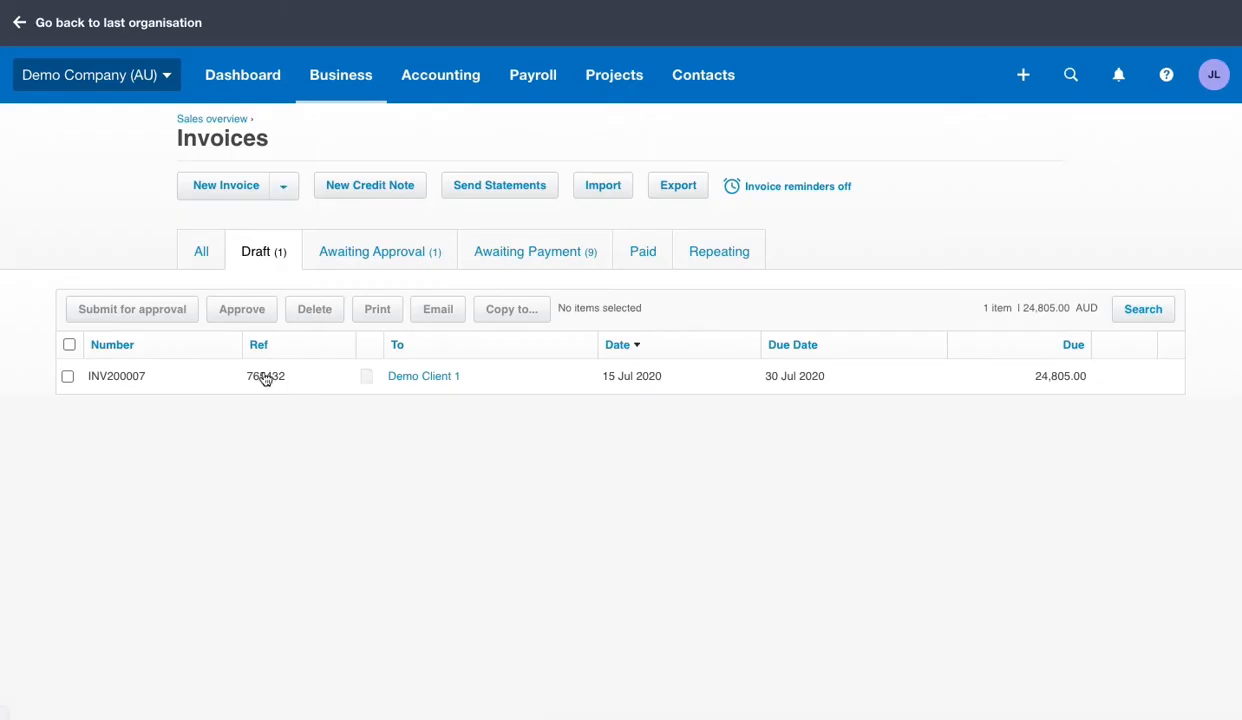
left_click(111, 378)
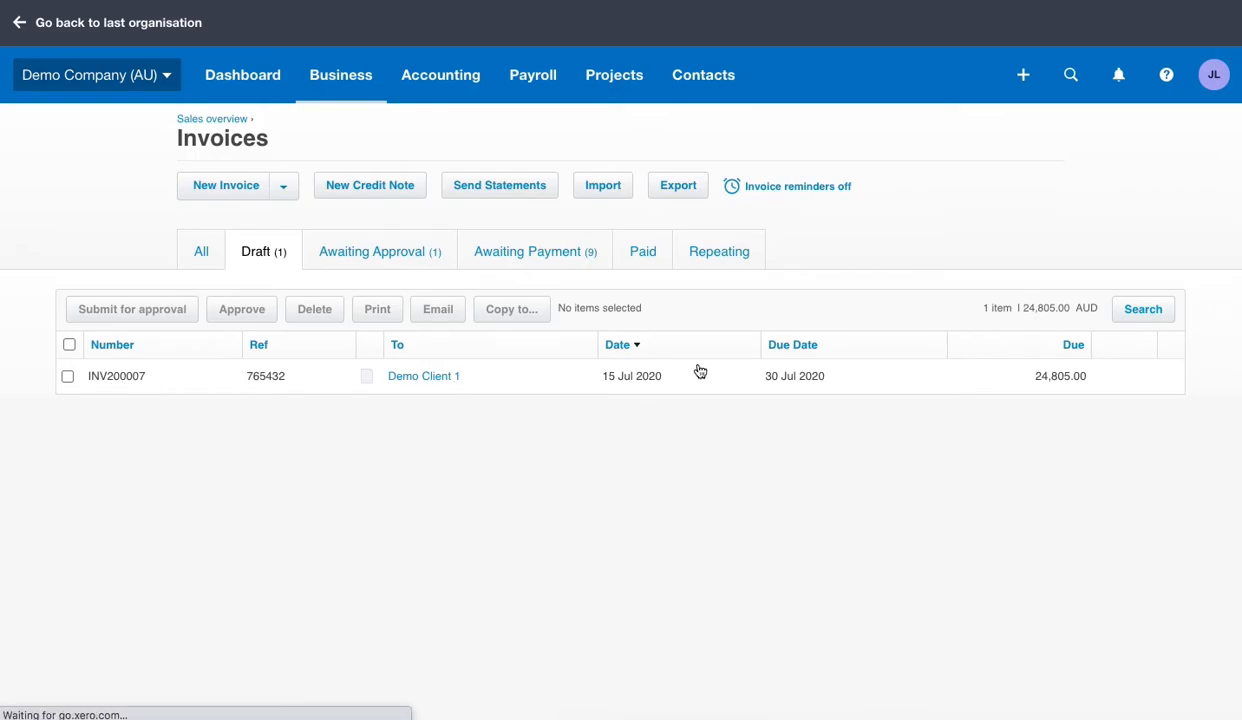
scroll(585, 348, "down", 3)
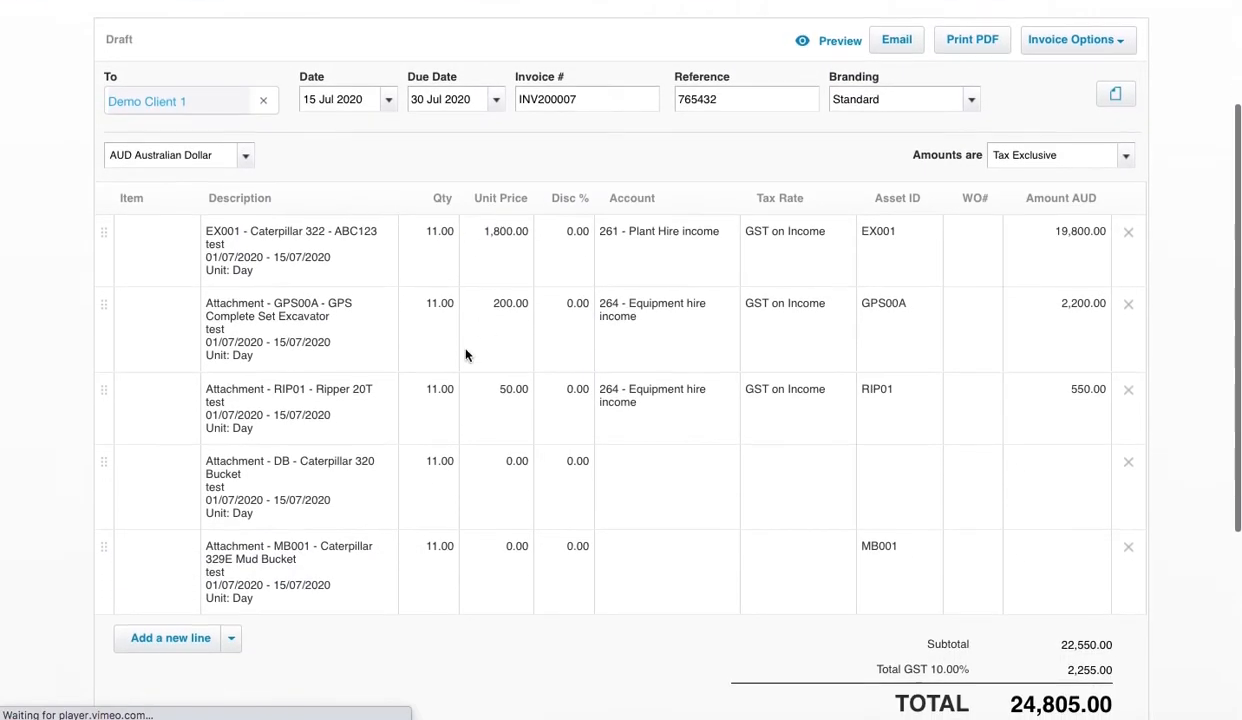
scroll(385, 435, "down", 1)
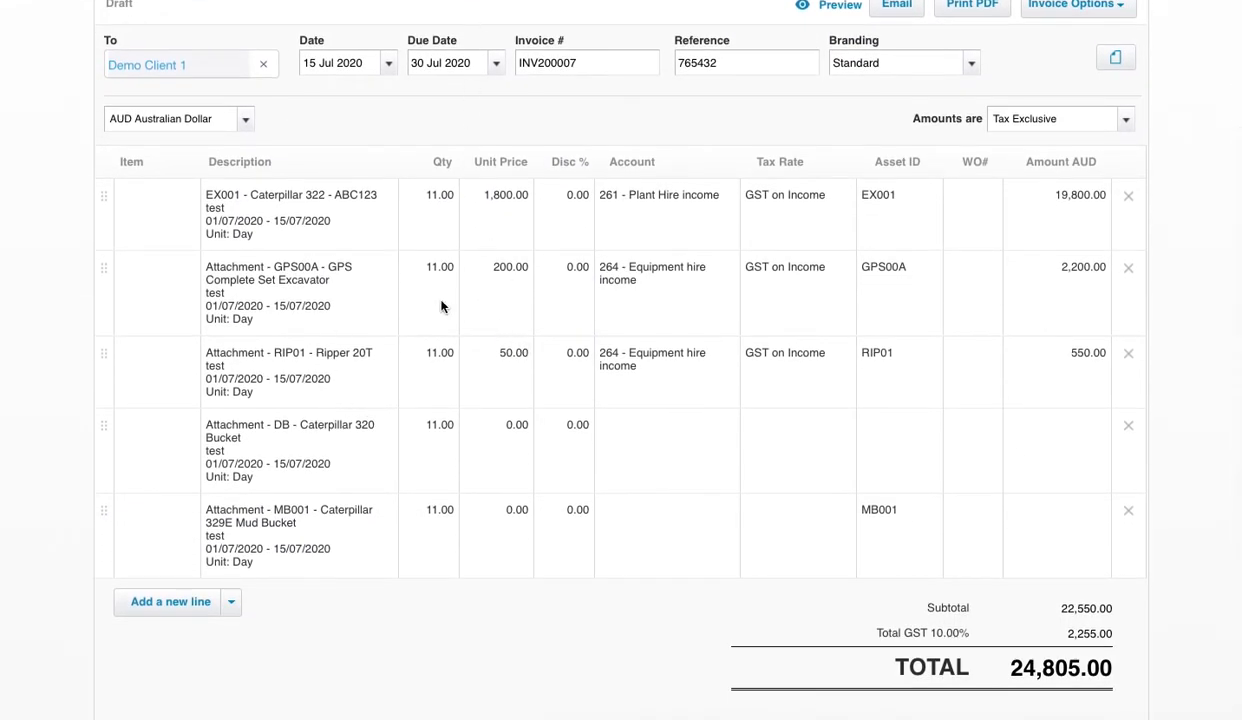
- Check the line items and totals on the draft invoice for Demo Client 1 and approve the invoice
scroll(442, 400, "down", 1)
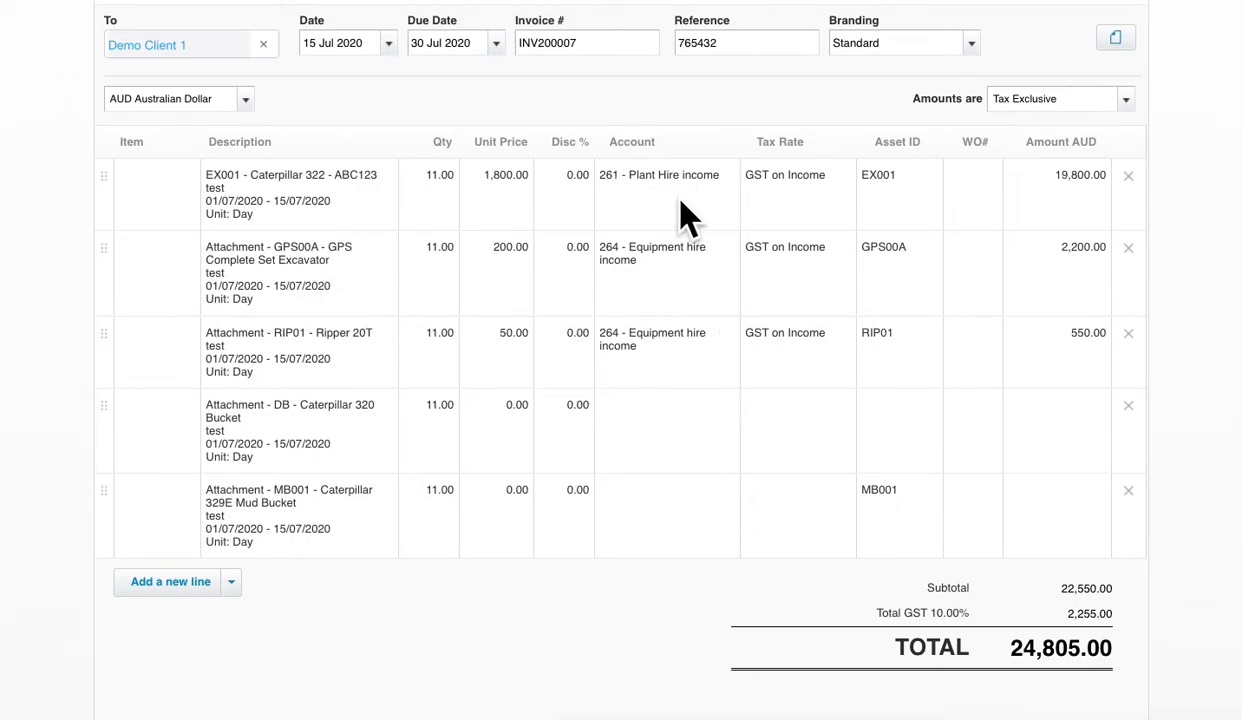
scroll(695, 232, "up", 4)
scroll(695, 232, "down", 9)
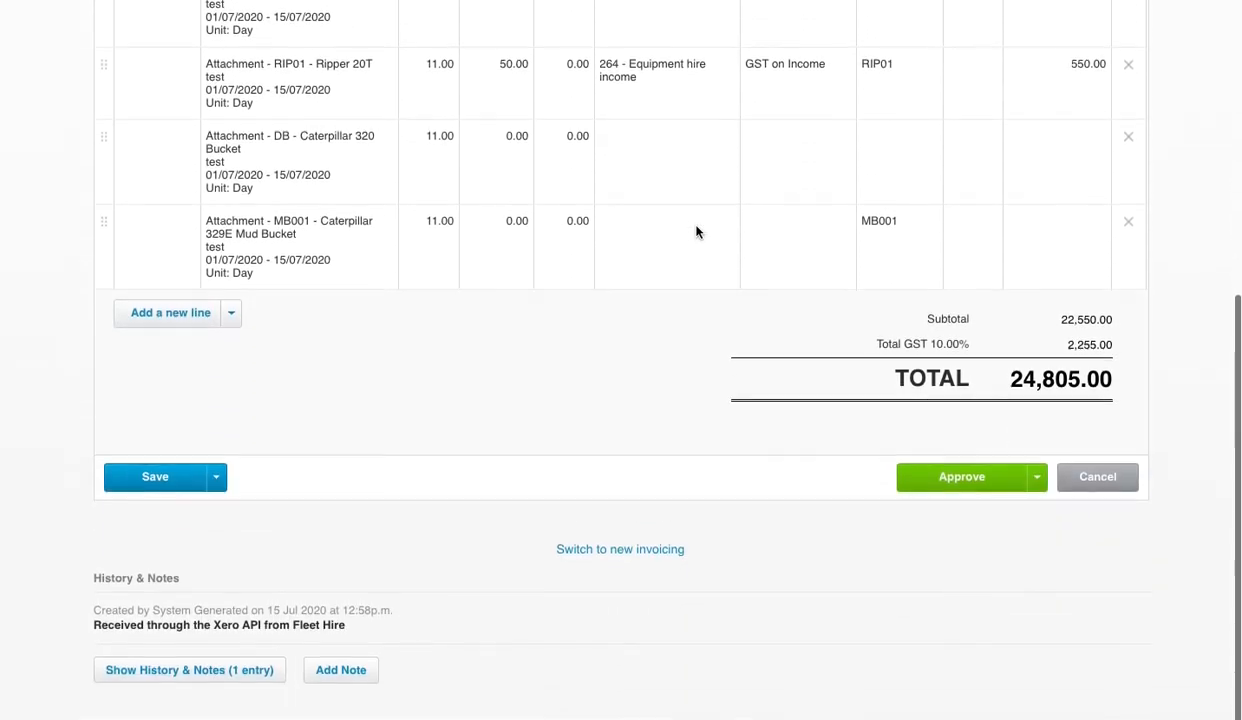
left_click(958, 482)
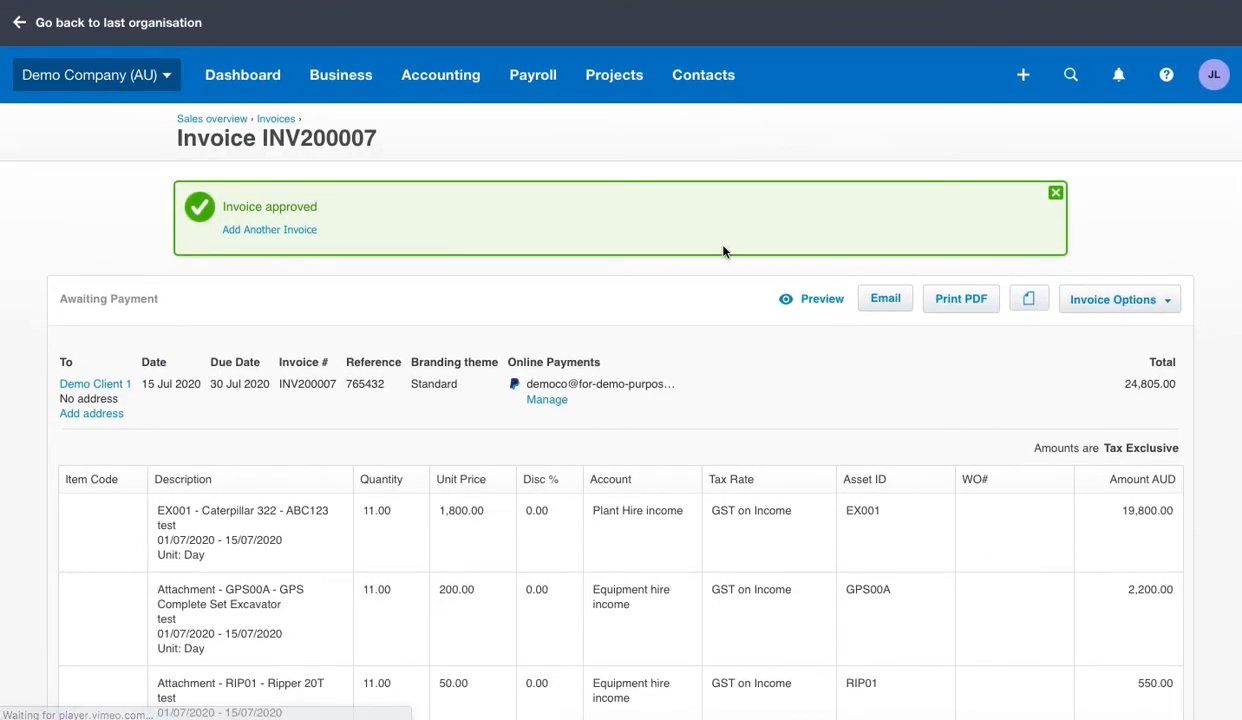
- Open the Profit and Loss report for July 2020 and review its trading income, including equipment and plant hire income
left_click(440, 80)
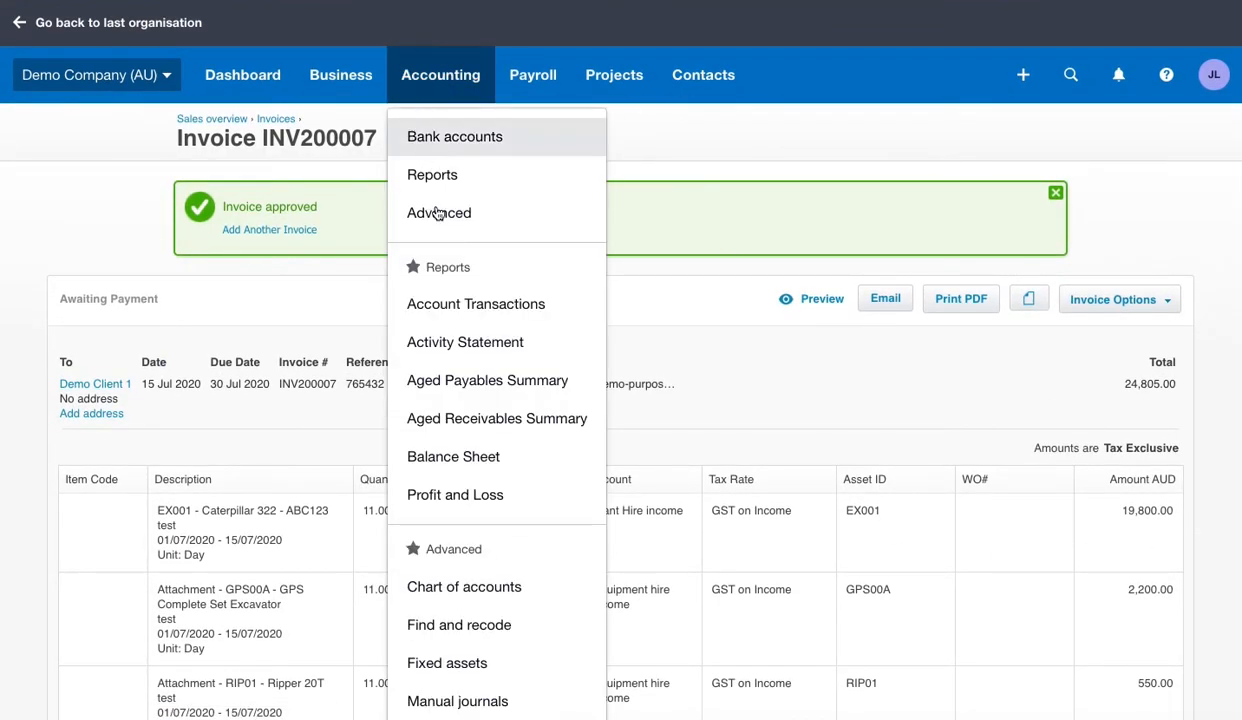
left_click(516, 502)
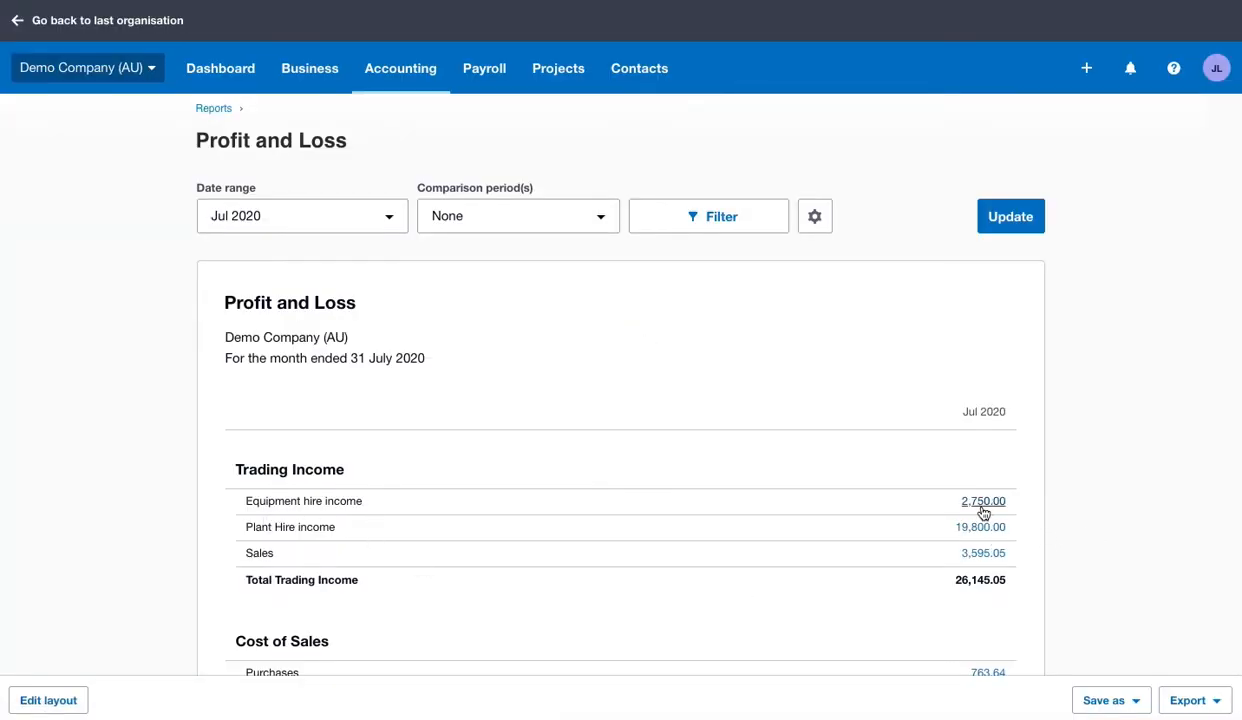
scroll(420, 472, "down", 3)
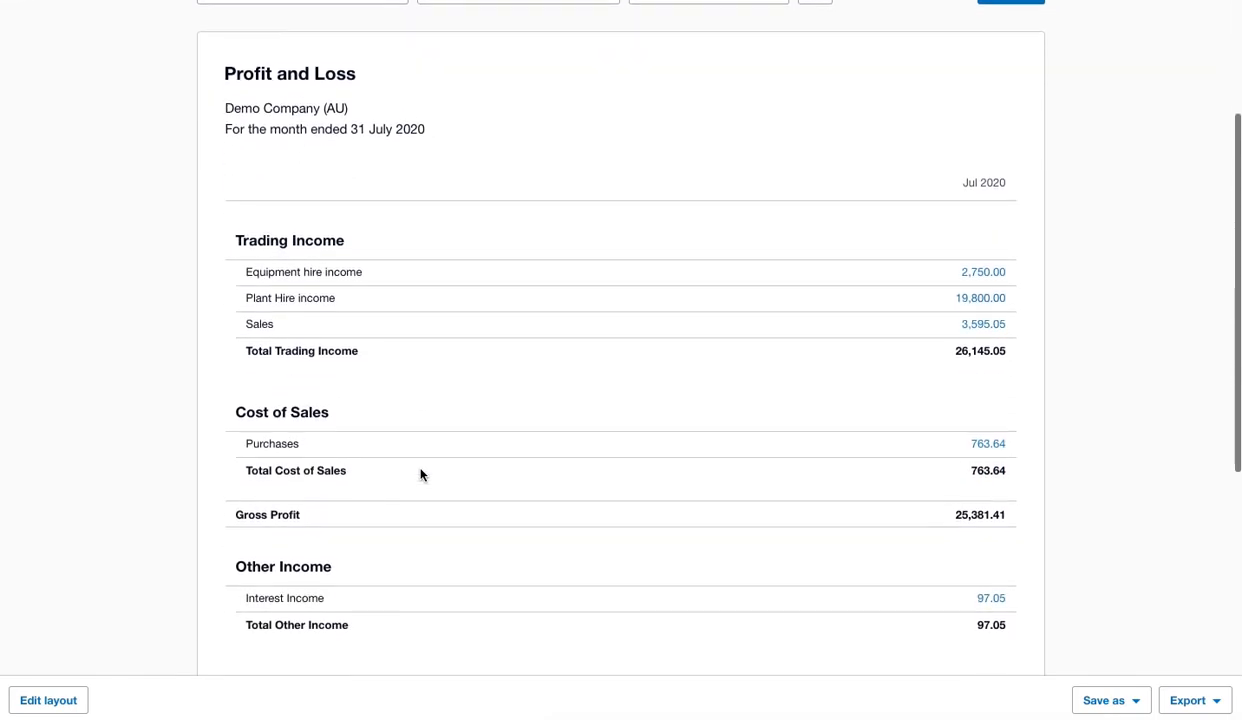
scroll(420, 472, "up", 2)
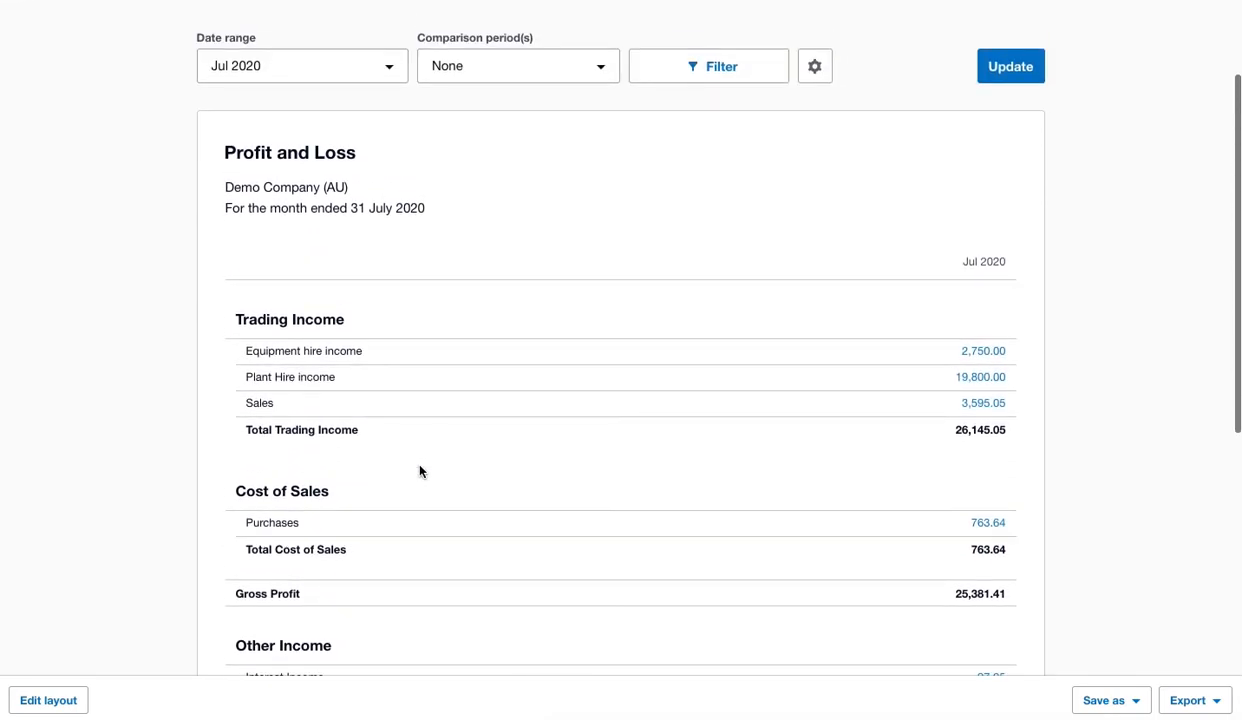
scroll(424, 292, "up", 2)
scroll(424, 298, "down", 4)
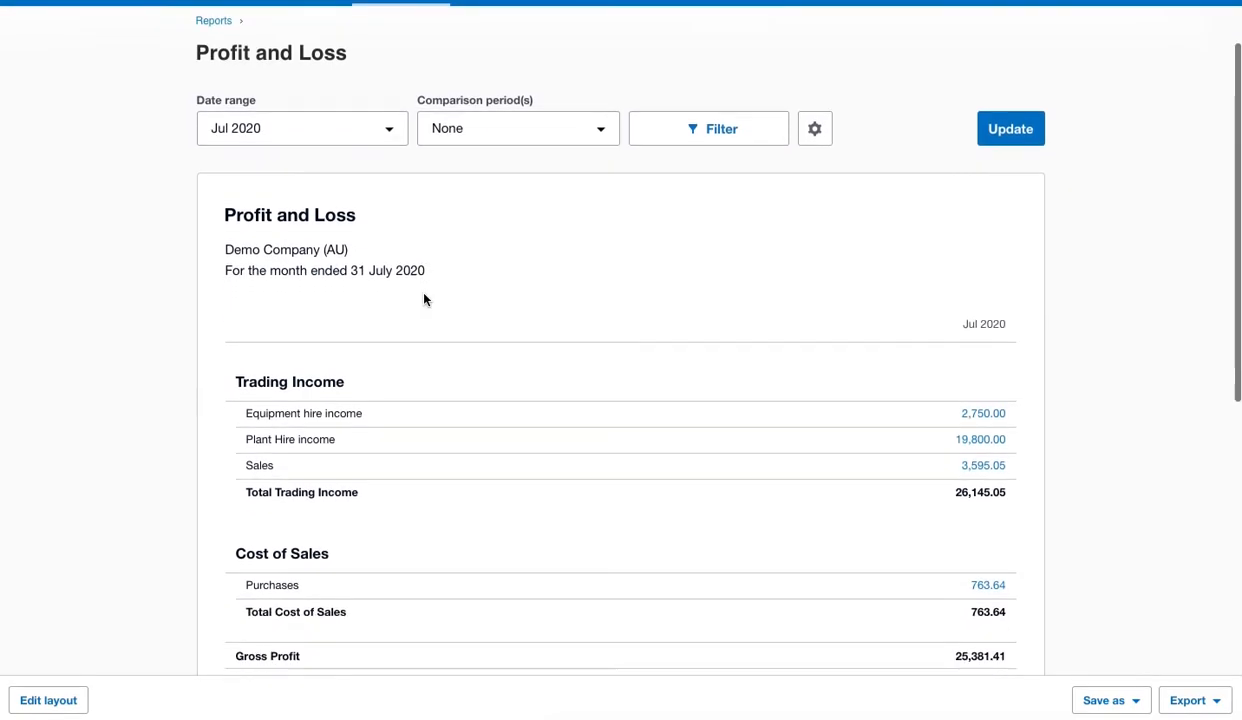
- Open the July 2020 account transactions behind Plant Hire income and update the report with the Asset ID column added
left_click(975, 170)
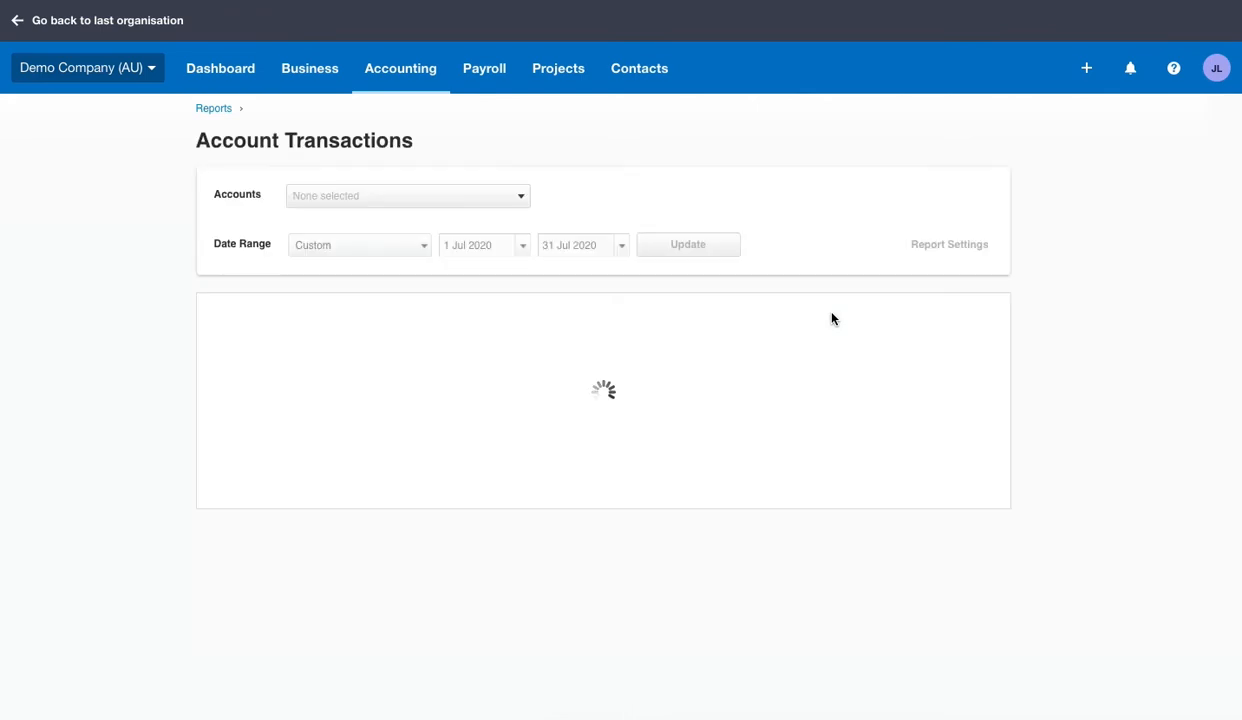
left_click(945, 245)
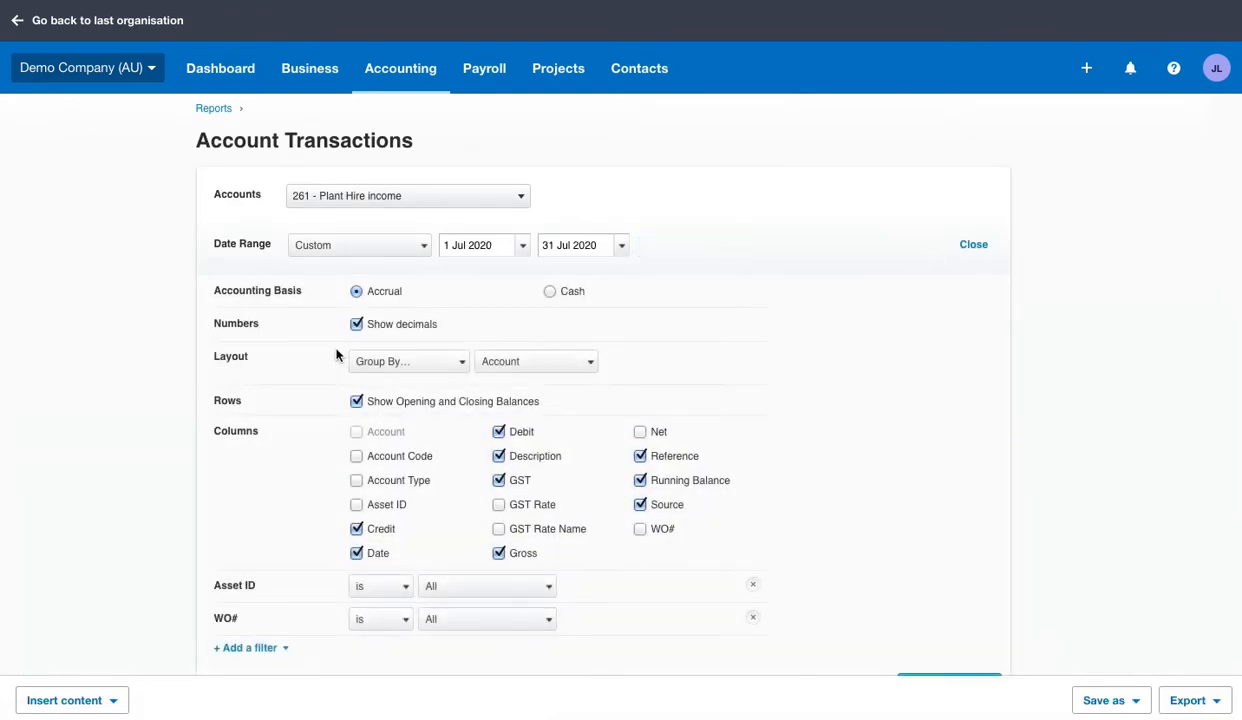
left_click(356, 504)
scroll(754, 469, "down", 3)
scroll(754, 469, "down", 2)
left_click(948, 258)
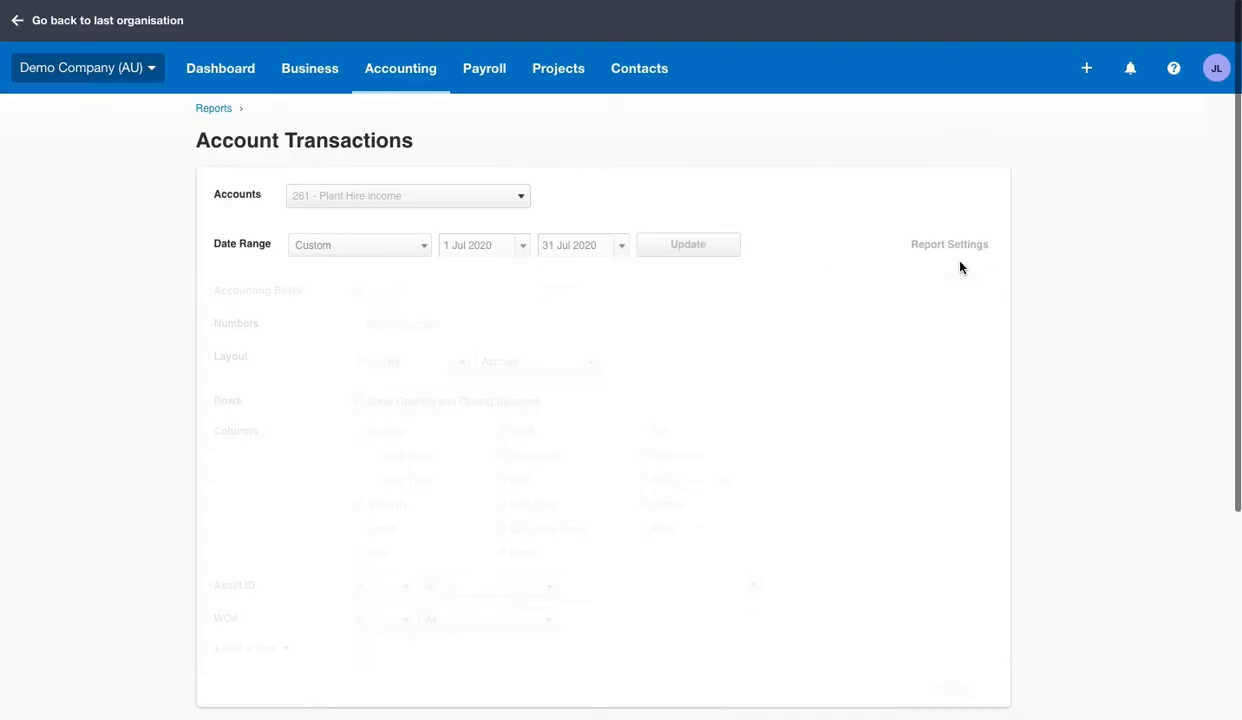